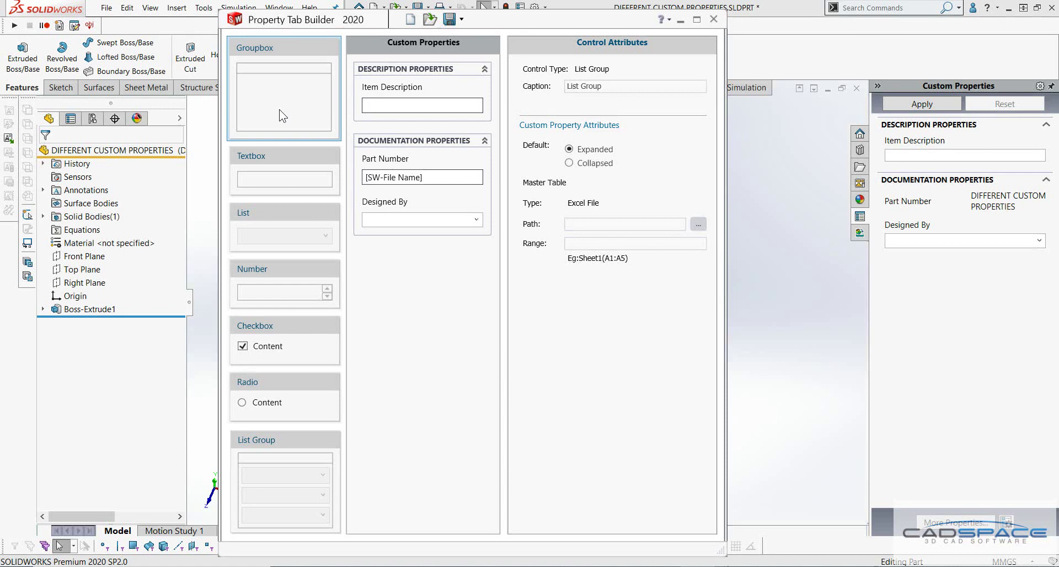
left_click(969, 346)
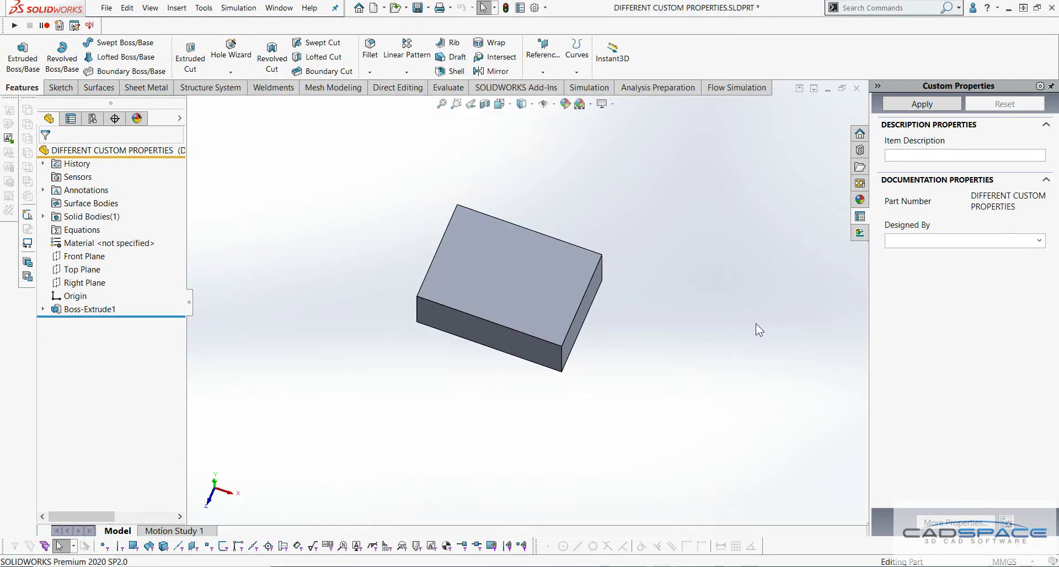
key("alt+Tab")
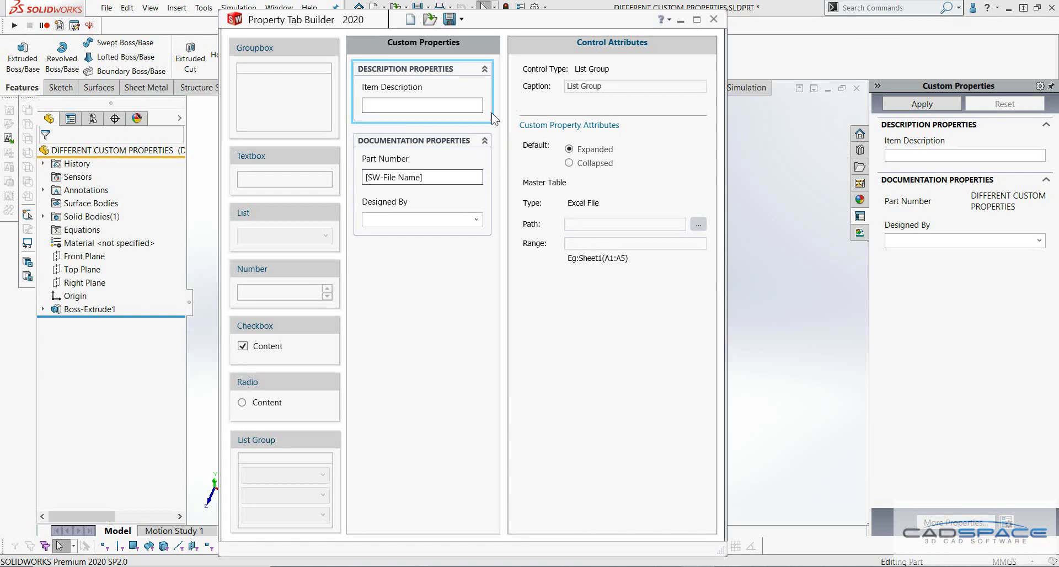
Step: Select the Item Description textbox to see its link to DESCRIPTION as Text
left_click(414, 107)
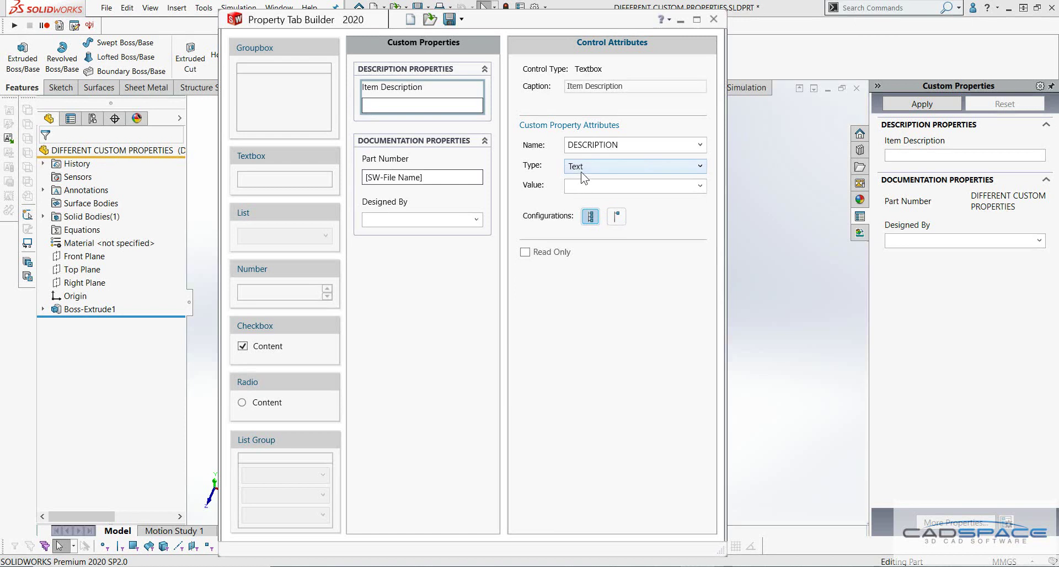
Step: Bring up the part's Summary Information on the empty Custom properties list
left_click(577, 2)
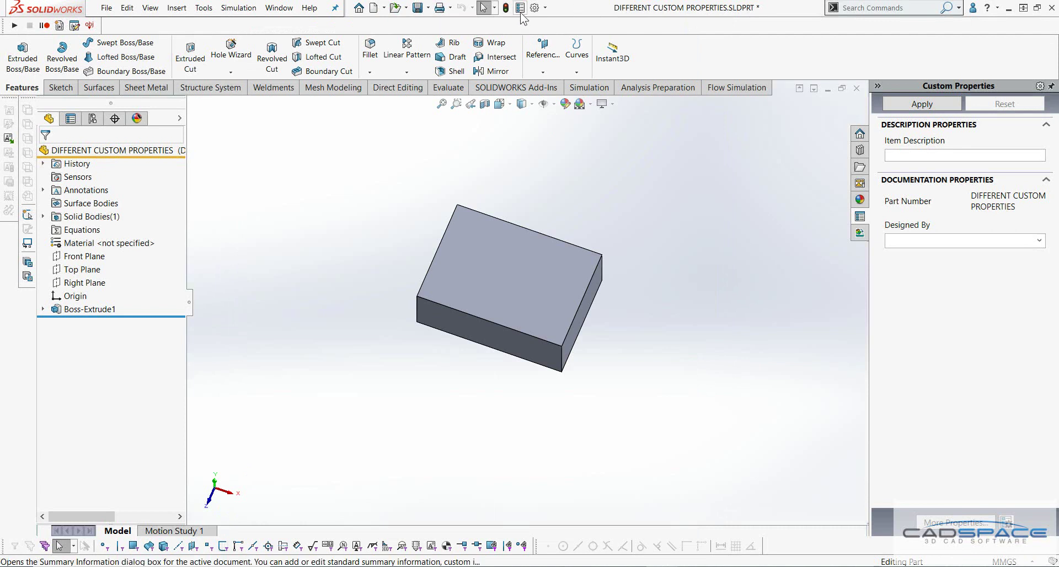
left_click(521, 8)
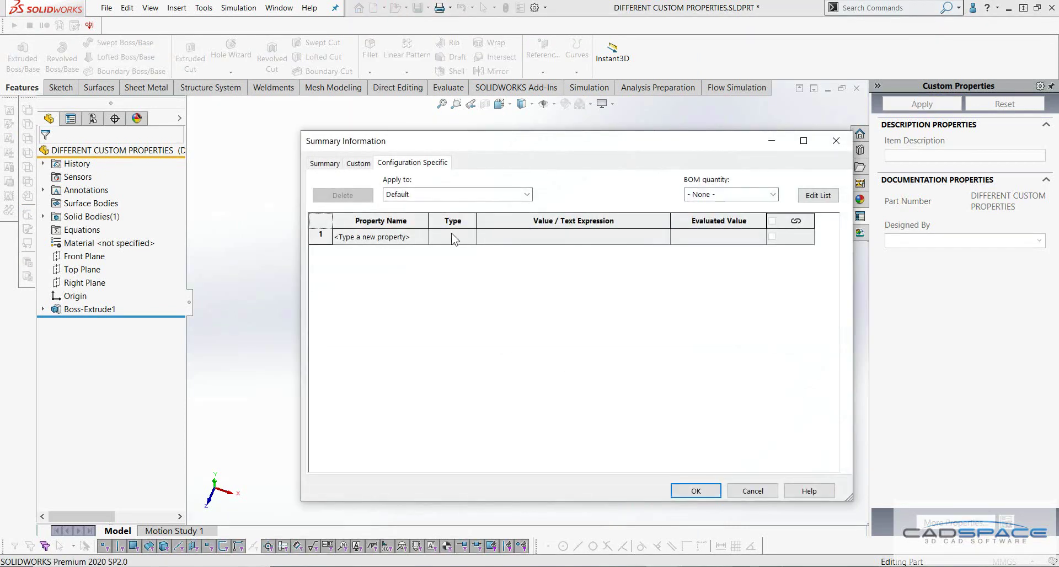
left_click(359, 164)
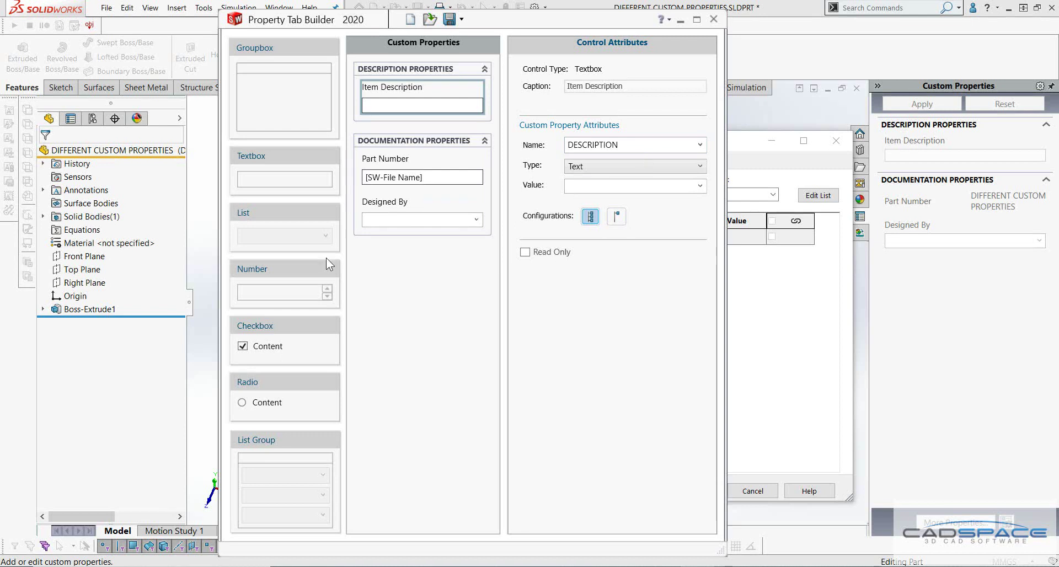
Step: Review the Designed By list's preset designer names, then show the tab's Part attributes
left_click(399, 206)
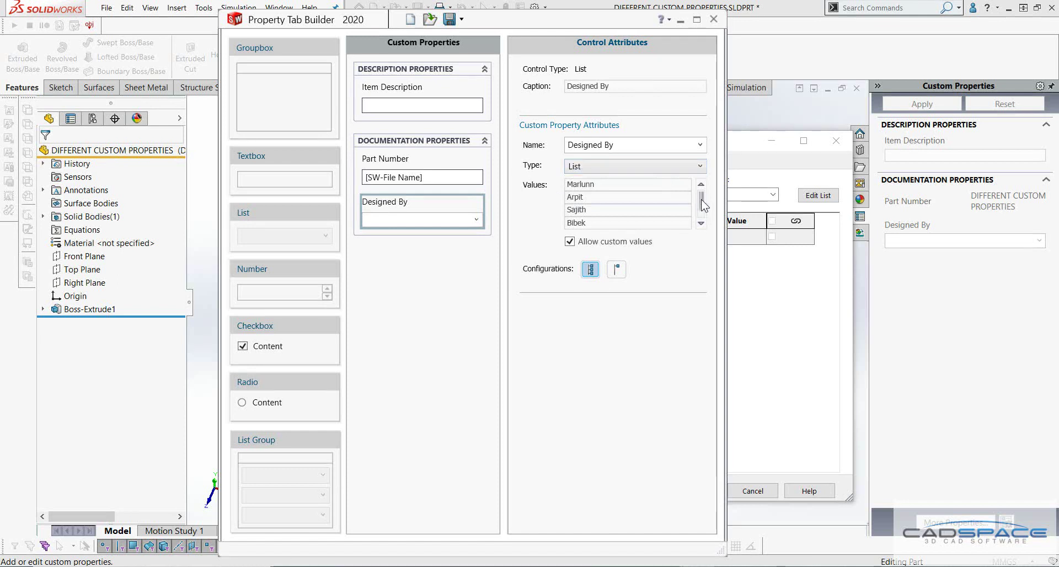
mouse_move(702, 201)
left_mouse_down()
mouse_move(700, 214)
mouse_move(700, 188)
left_mouse_up()
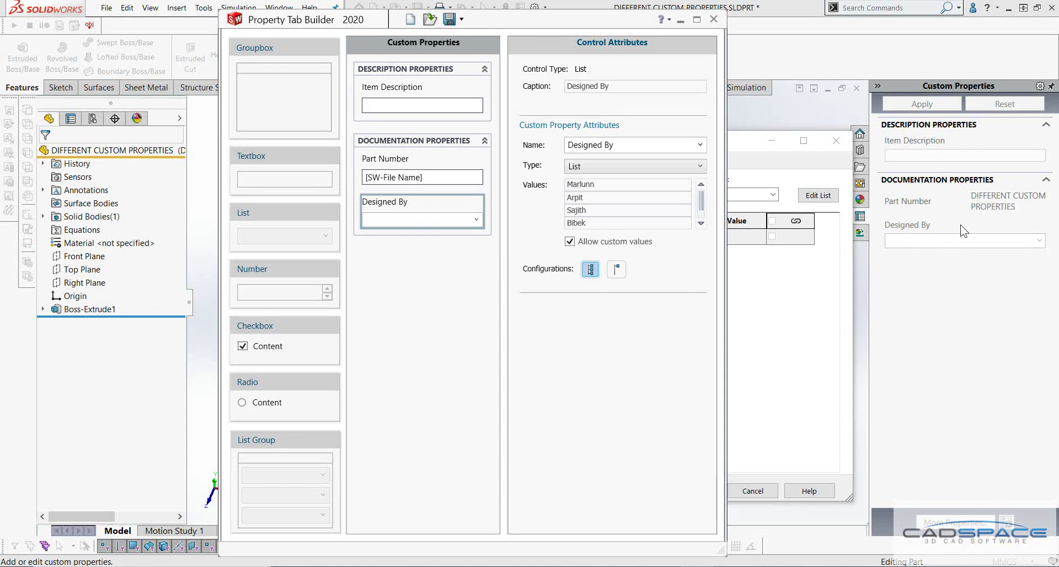
mouse_move(703, 199)
left_mouse_down()
mouse_move(699, 210)
mouse_move(700, 187)
mouse_move(696, 210)
mouse_move(693, 189)
left_mouse_up()
left_click(379, 316)
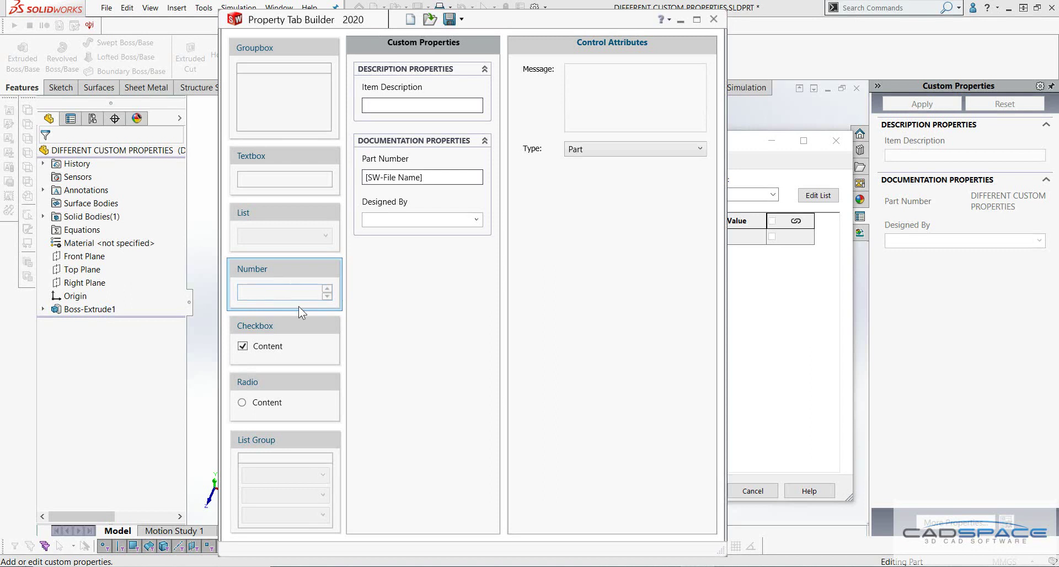
Step: Select the Documentation Properties group header to view its Control Attributes
left_click(280, 450)
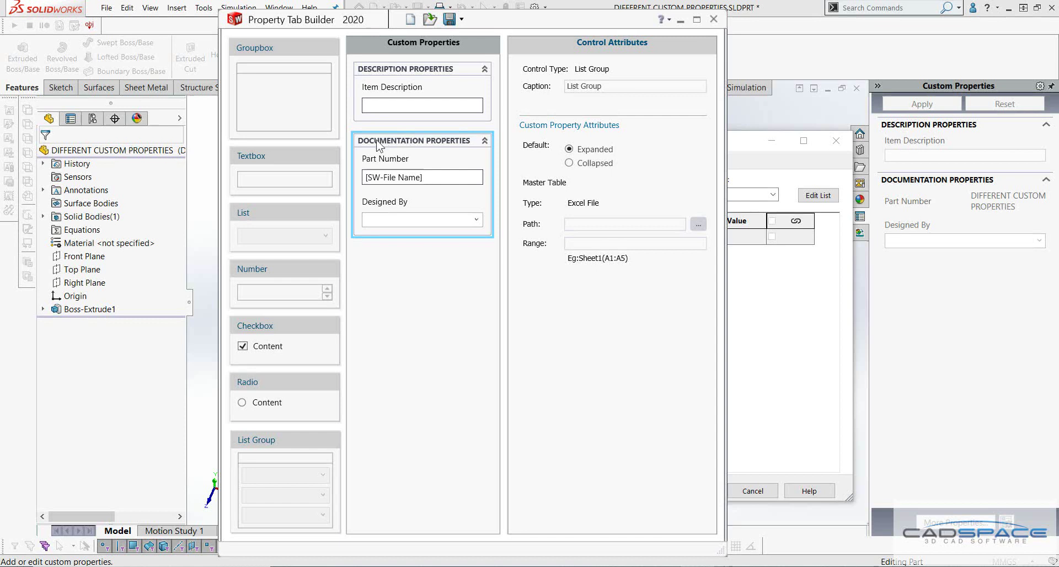
Step: Add a textbox under Designed By captioned 'Material' and select its property Name
left_click_drag(296, 156, 408, 257)
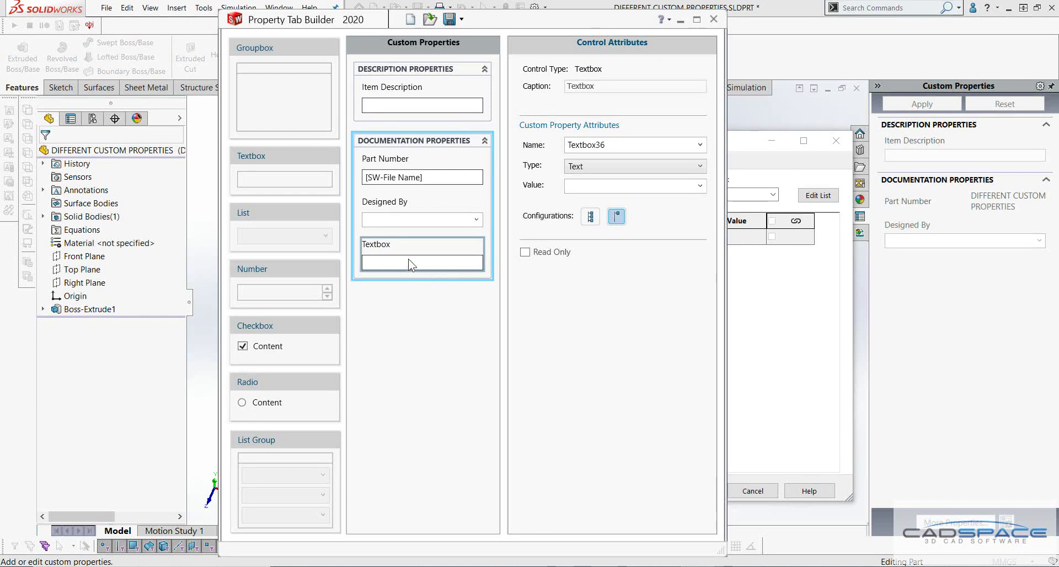
double_click(624, 87)
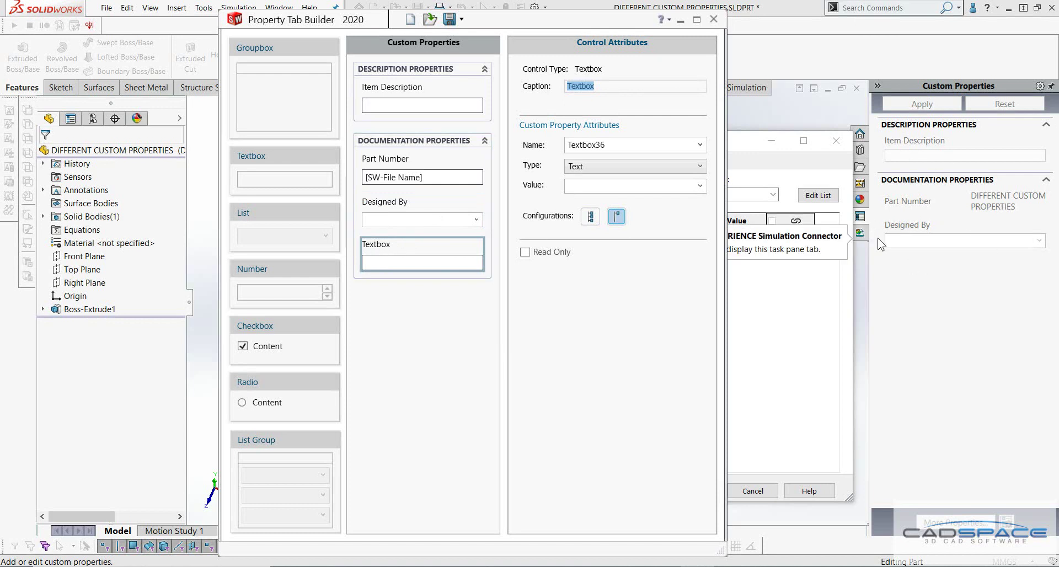
type("Material")
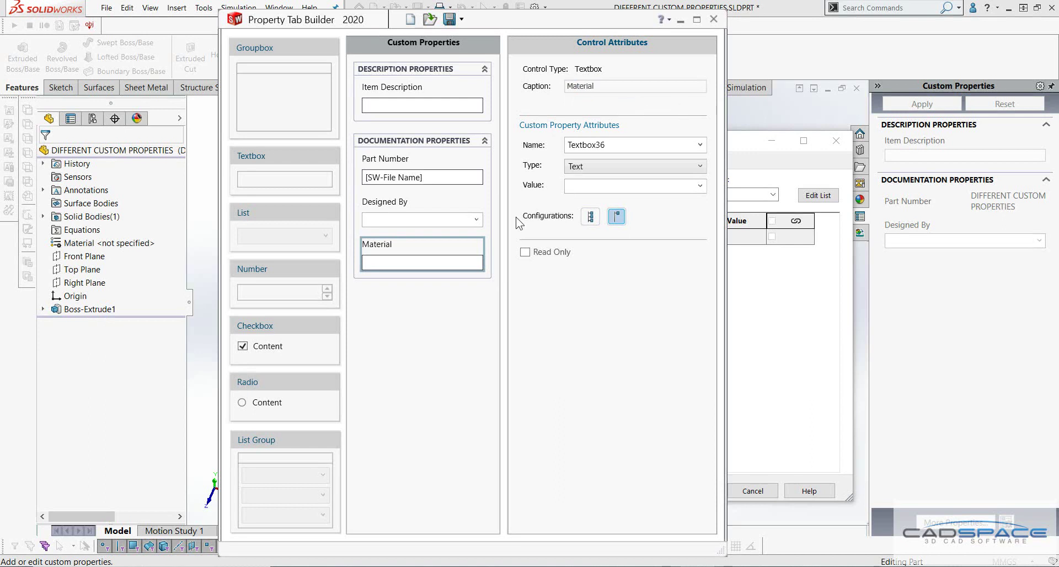
double_click(608, 146)
left_click(733, 145)
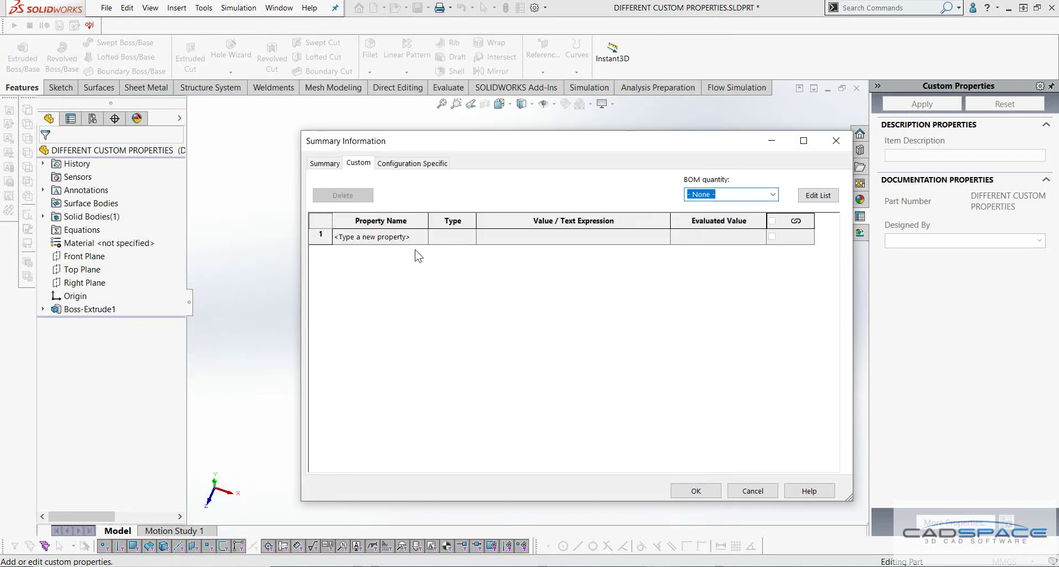
Step: Name the new textbox's property 'Material' with data type Text
key("alt+Tab")
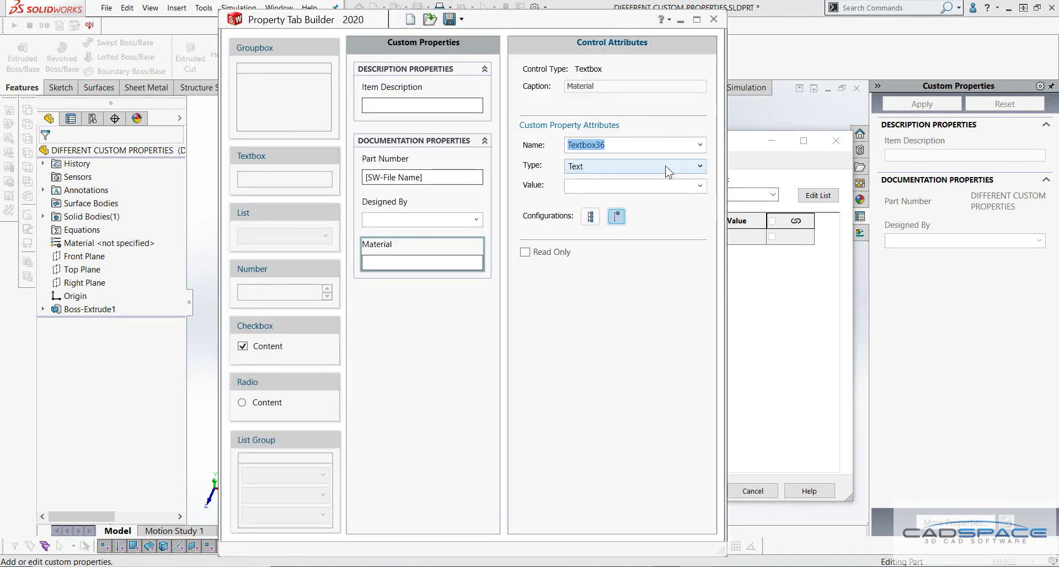
type("Material")
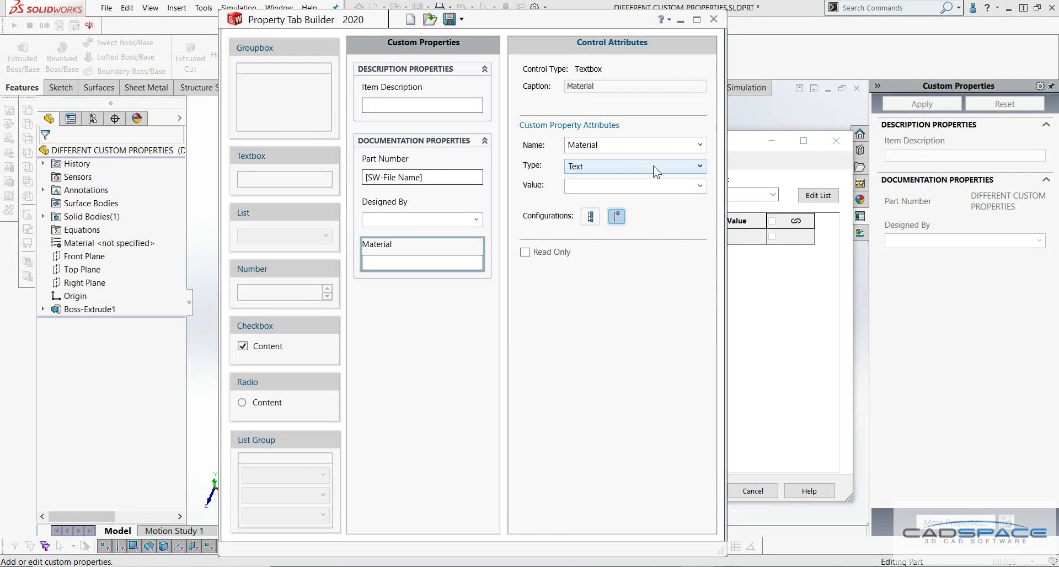
left_click(615, 168)
left_click(624, 182)
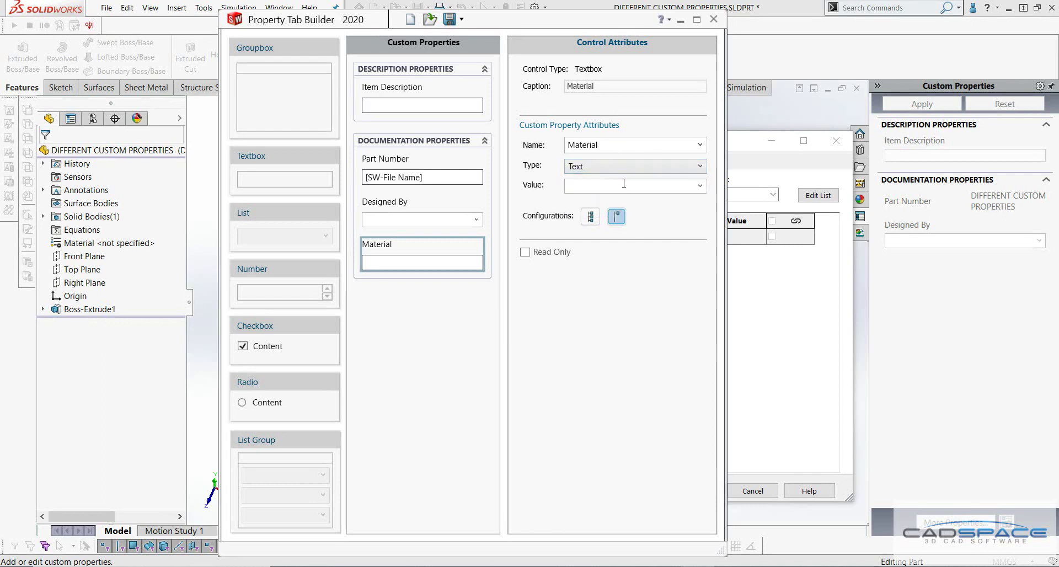
Step: Default the Material field to [SW-Material] and show it on the custom list
left_click(700, 188)
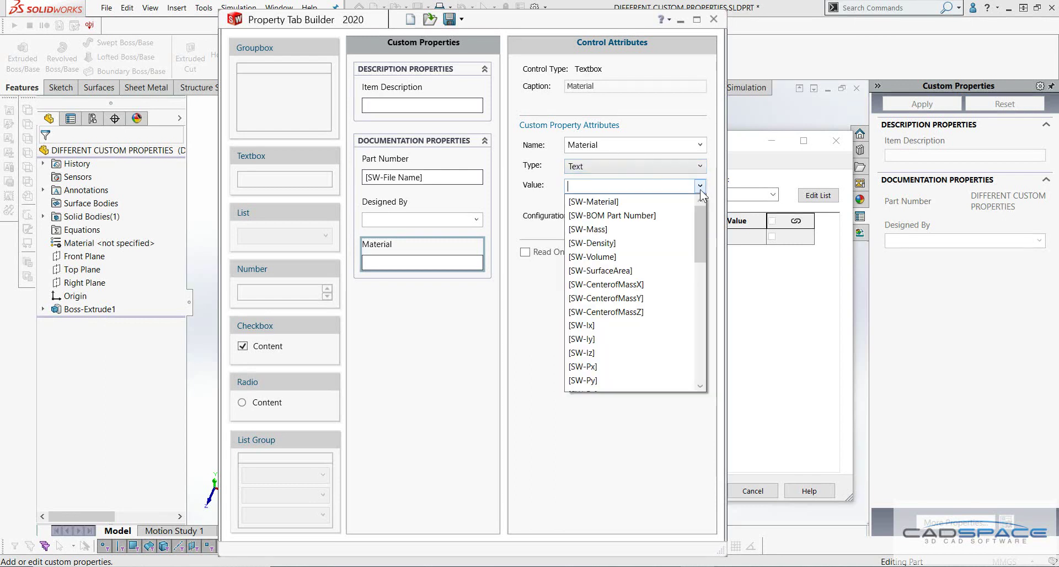
left_click(589, 203)
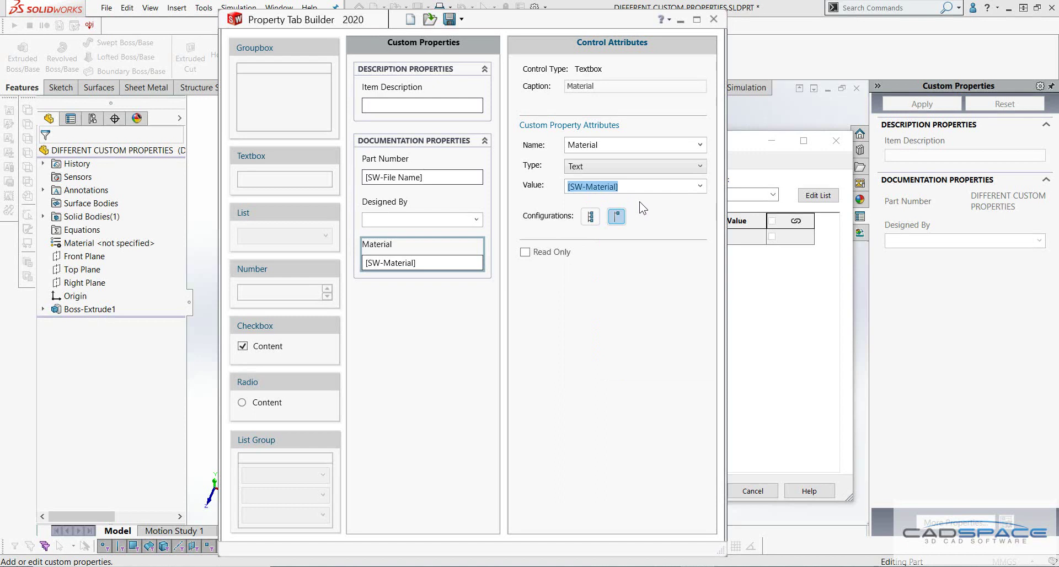
left_click(655, 214)
left_click(700, 186)
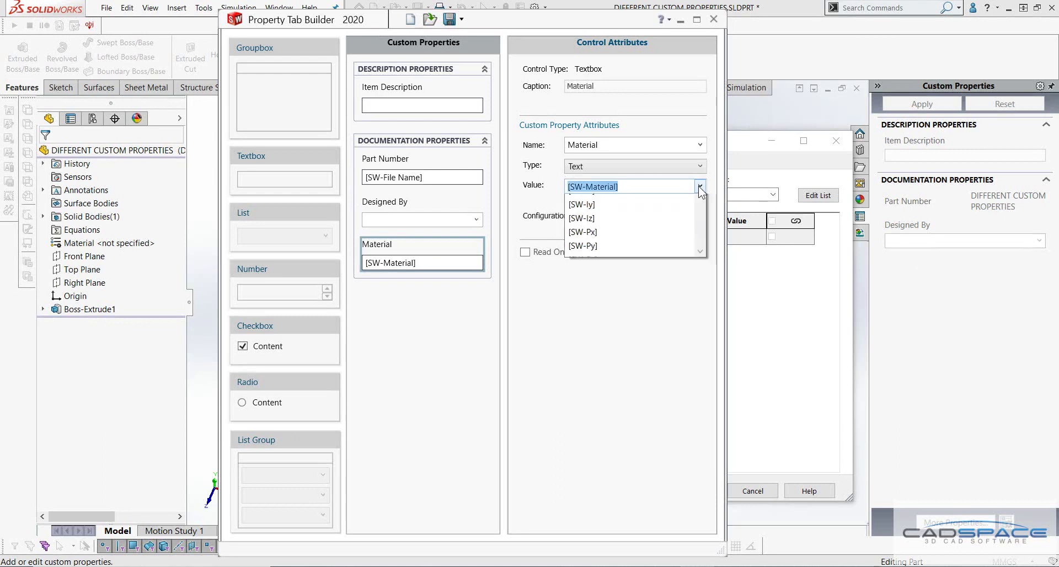
left_click(542, 201)
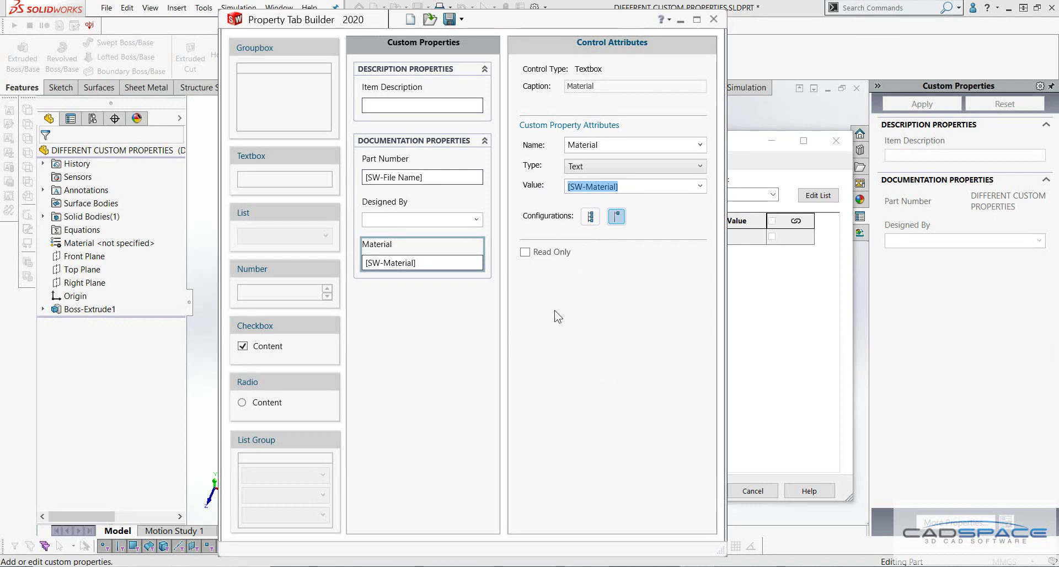
left_click(590, 221)
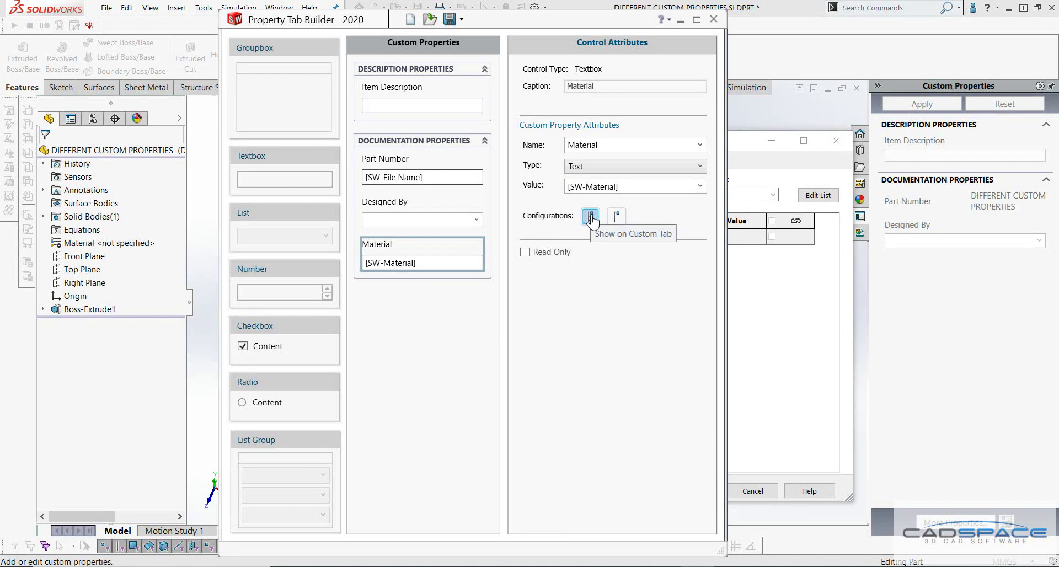
left_click(411, 333)
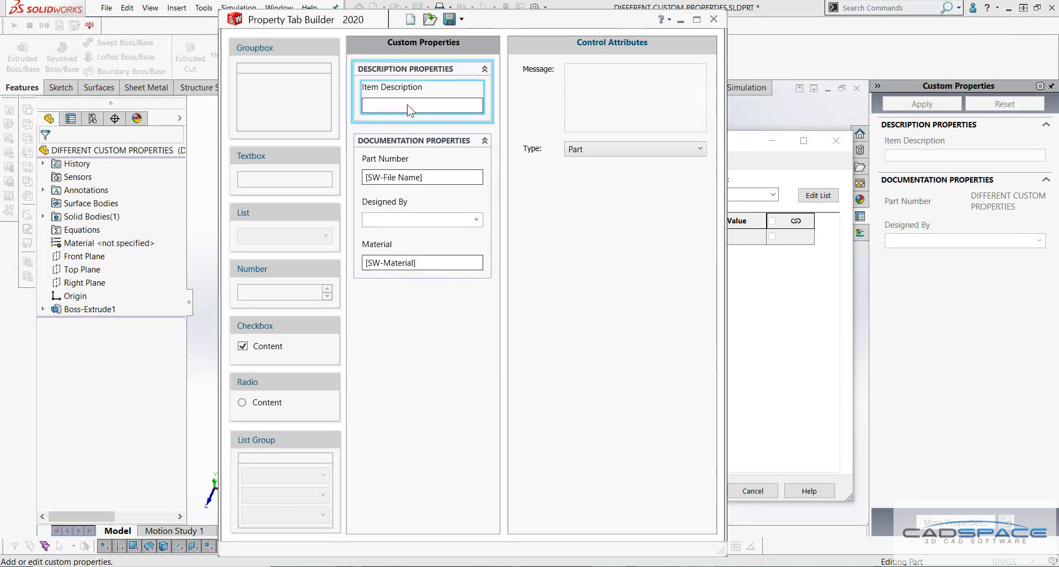
Step: Close Summary Information and restore the DIFFERENT CUSTOM PROPERTIES part window with its Custom Properties pane
left_click(744, 111)
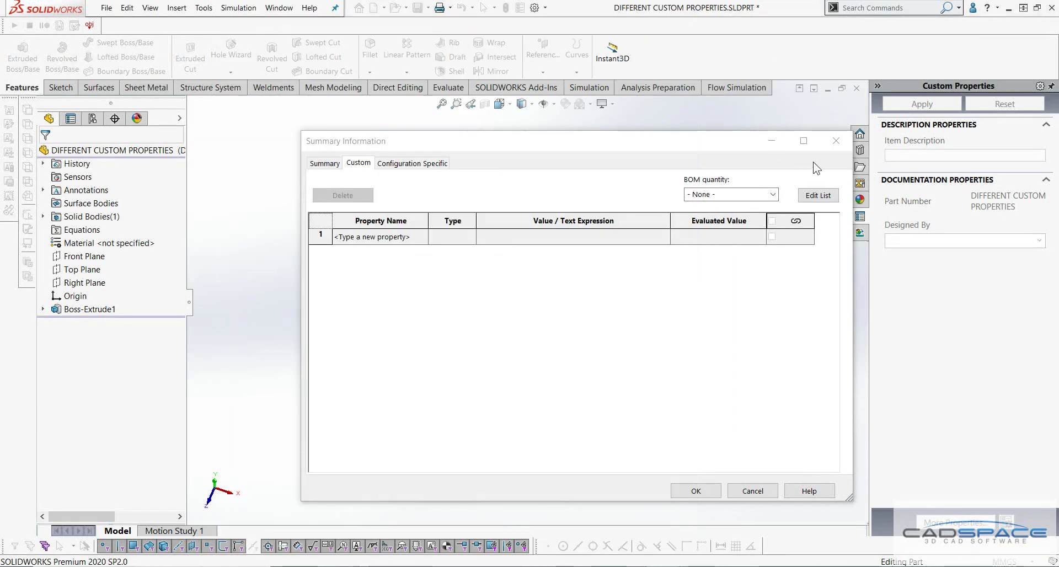
left_click(767, 140)
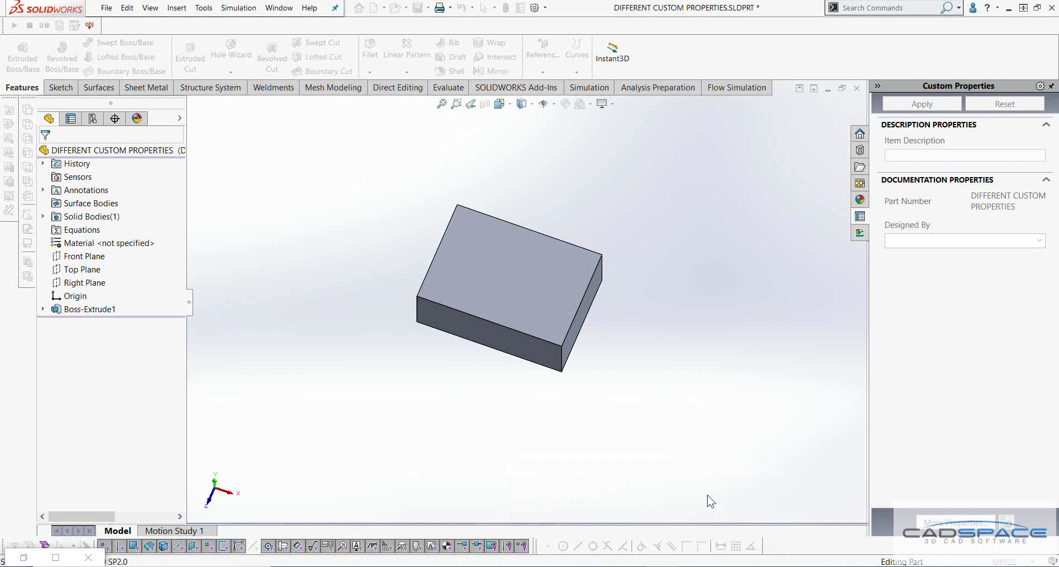
left_click(1011, 10)
mouse_move(664, 562)
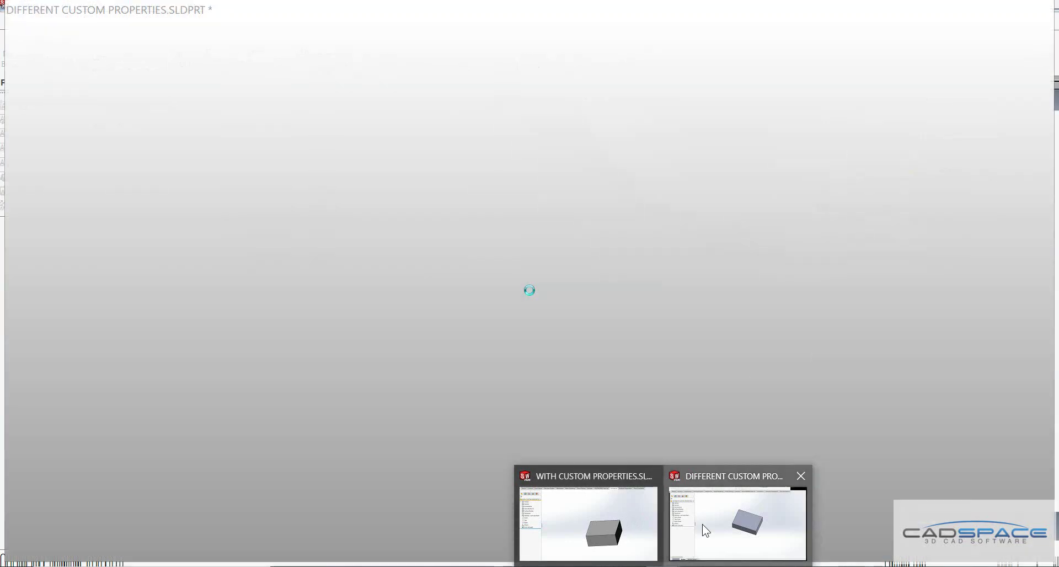
left_click(703, 524)
left_click(836, 141)
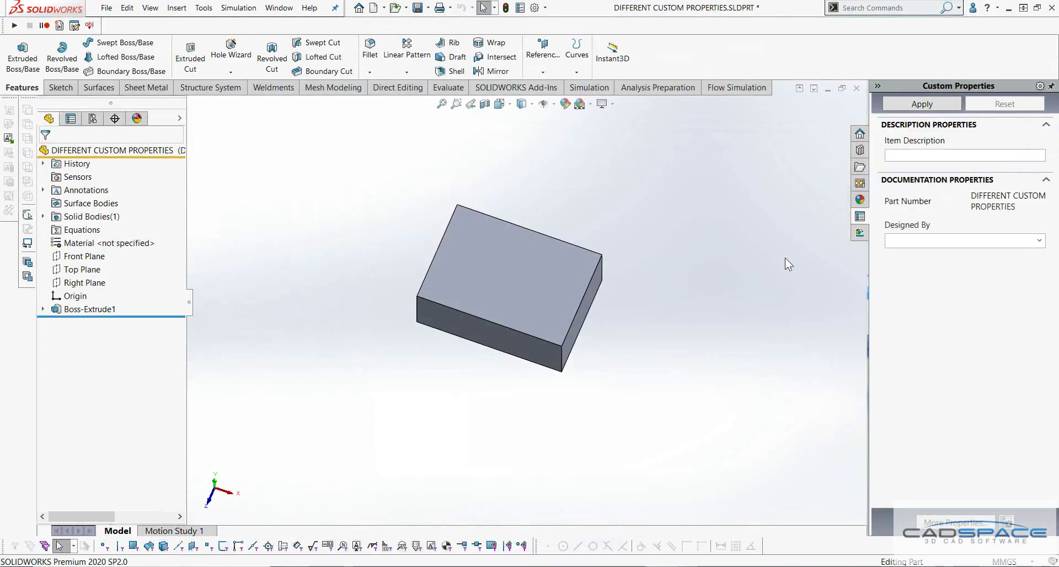
left_click(933, 523)
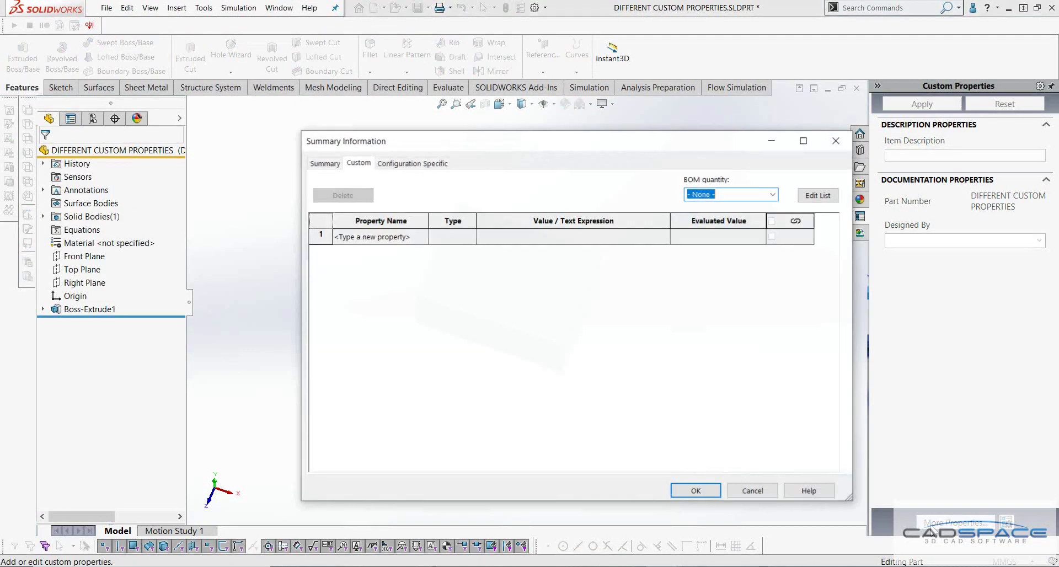
left_click(836, 142)
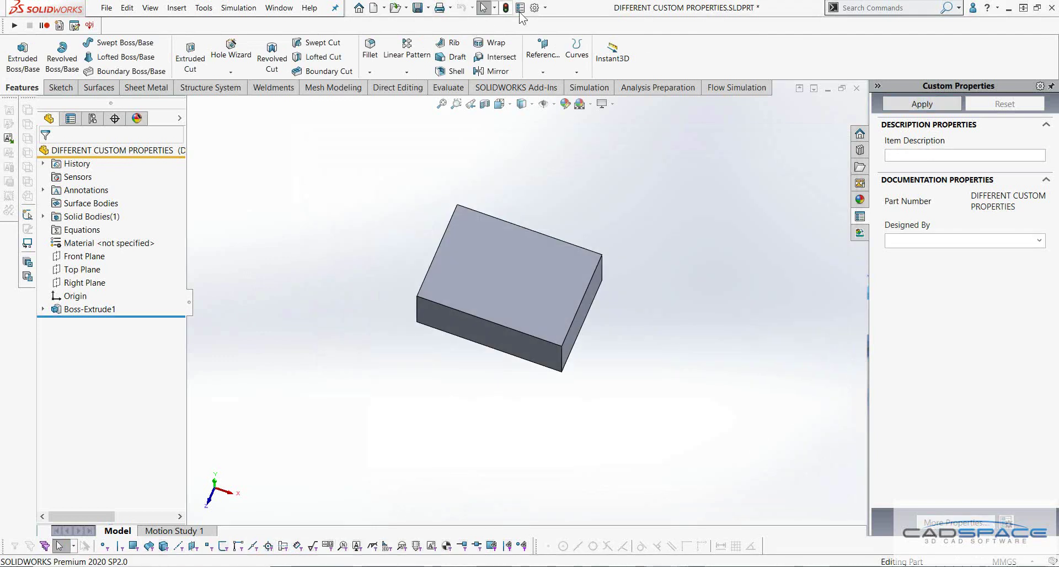
Step: Replace the old Custom Property Files location with the PROPERTY TAB BUILDER folder in System Options
left_click(546, 9)
left_click(558, 23)
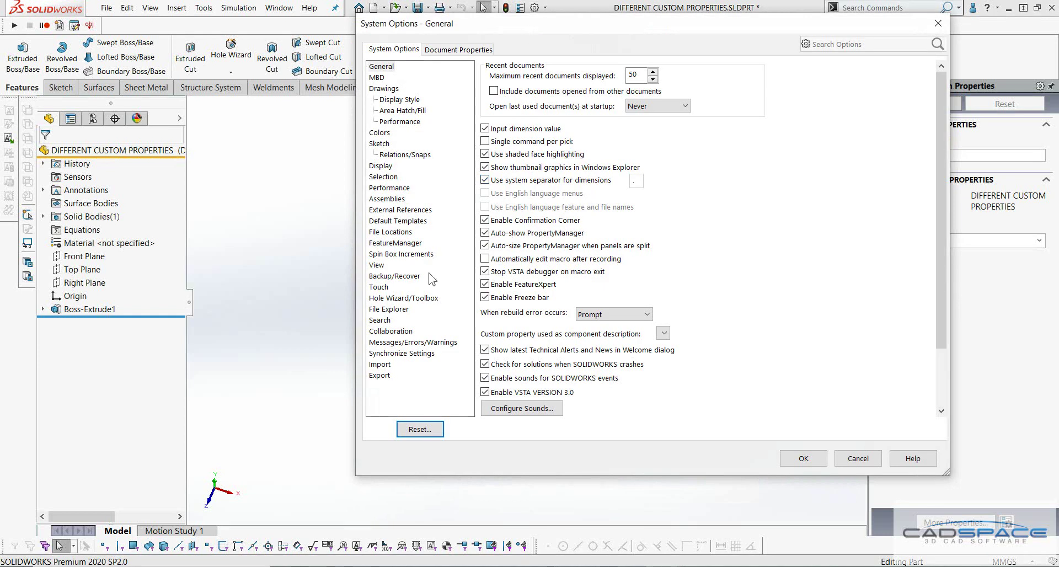
left_click(405, 233)
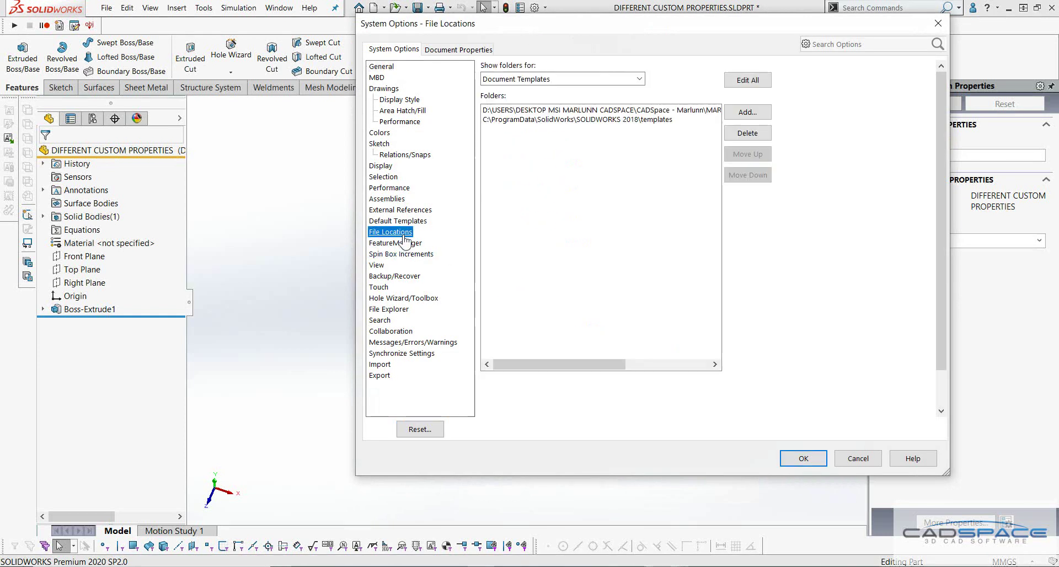
left_click(638, 79)
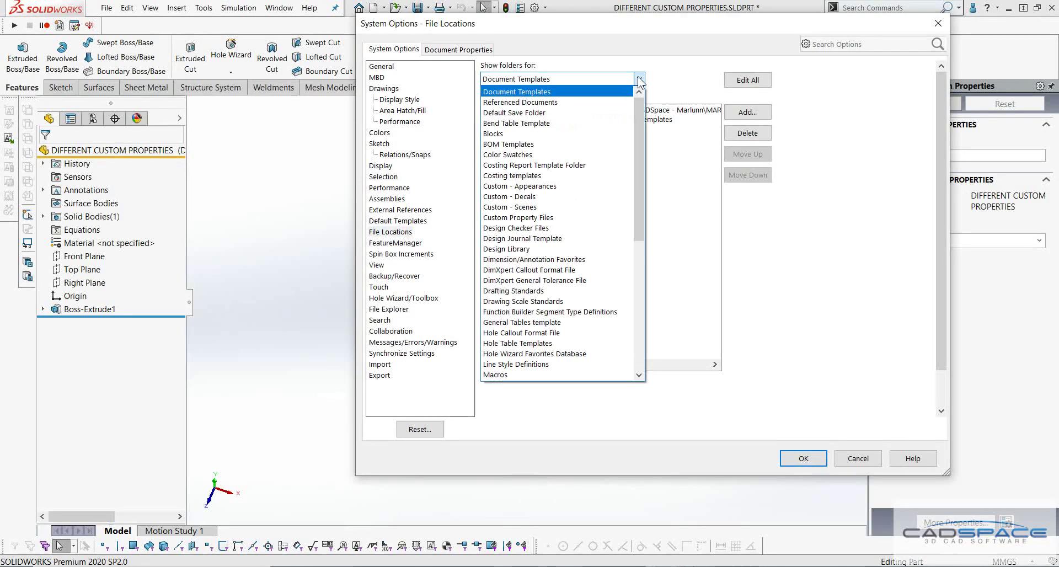
left_click(577, 216)
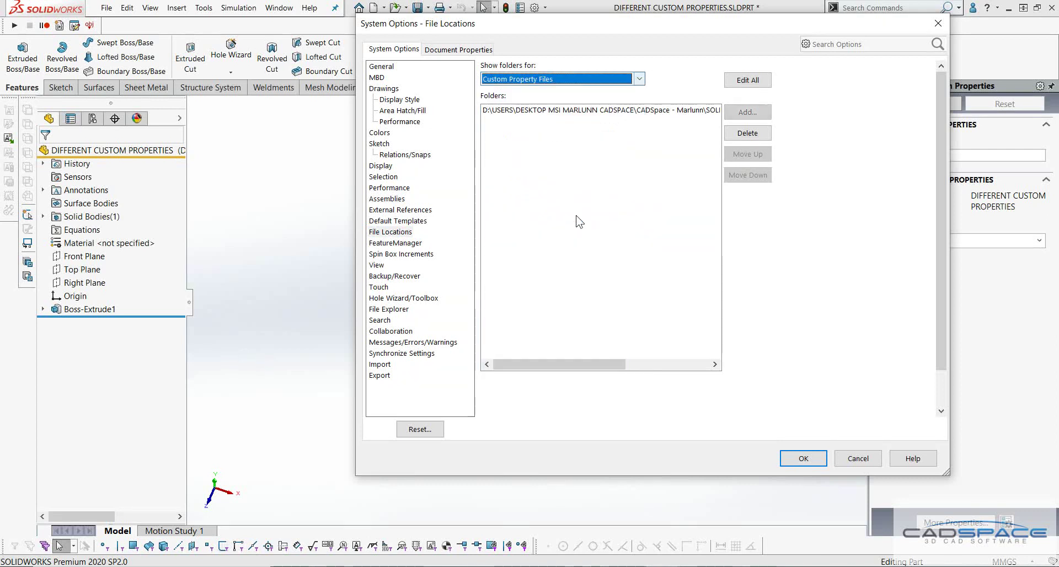
left_click(678, 110)
left_click(736, 132)
left_click(745, 111)
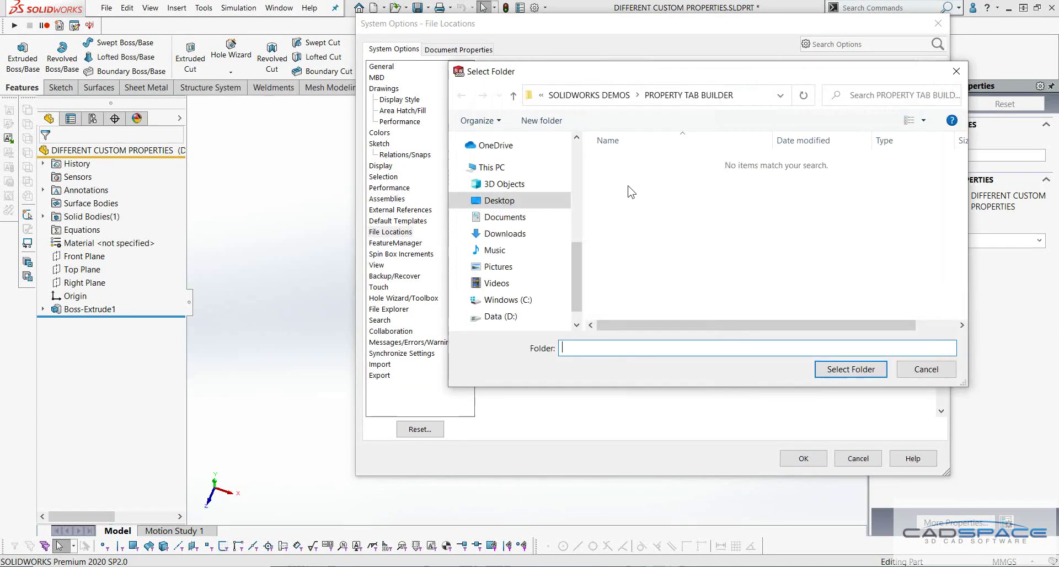
left_click(850, 369)
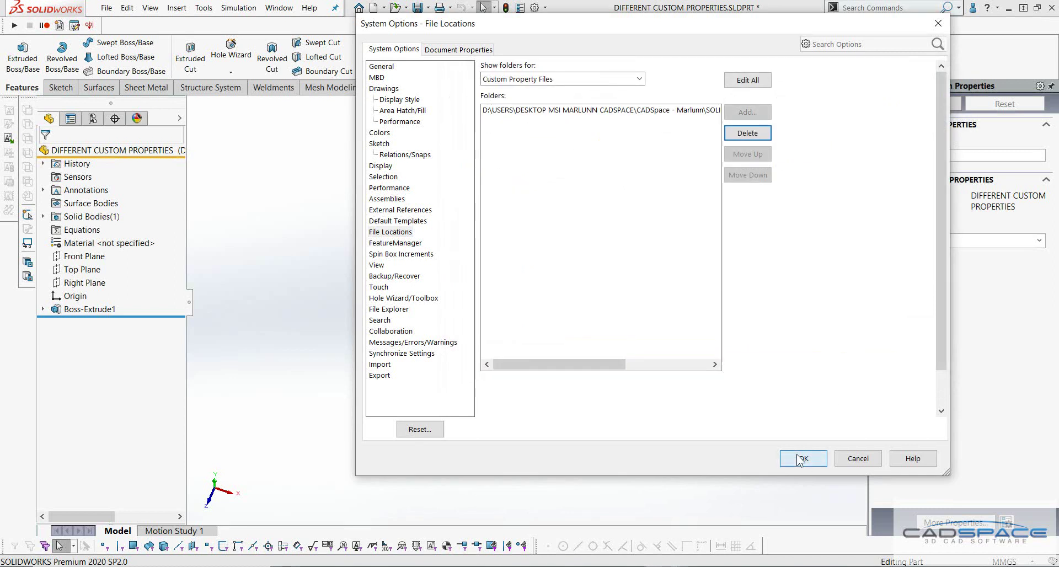
left_click(799, 460)
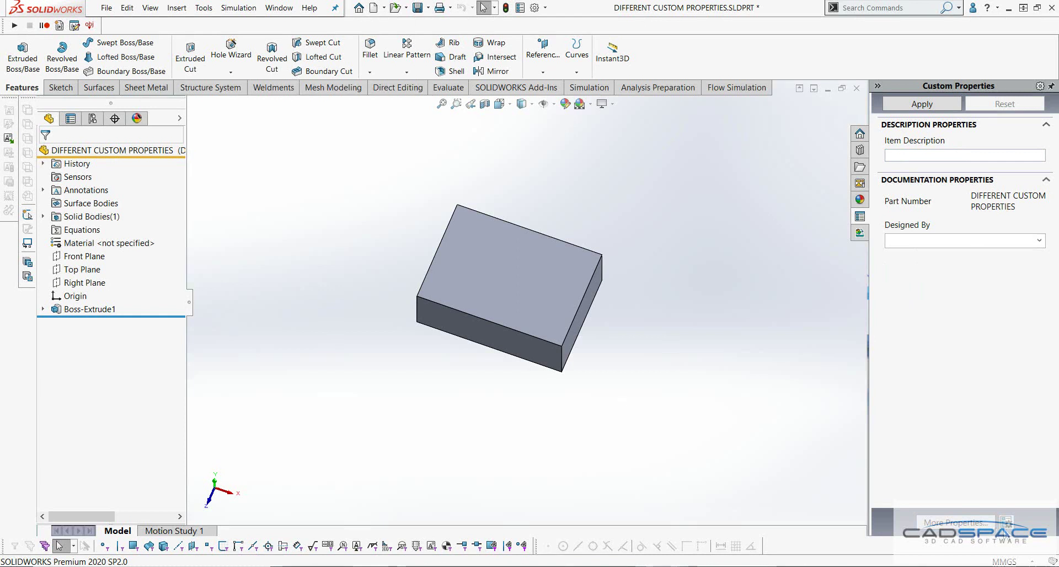
Step: Check the pane's template options and full custom properties list without changing anything
left_click(1007, 522)
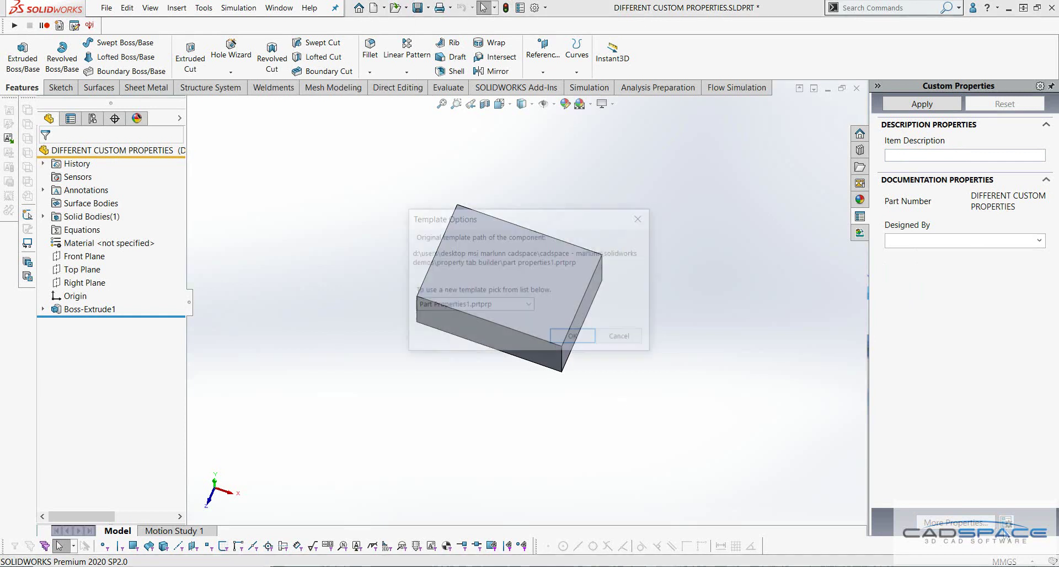
left_click(573, 338)
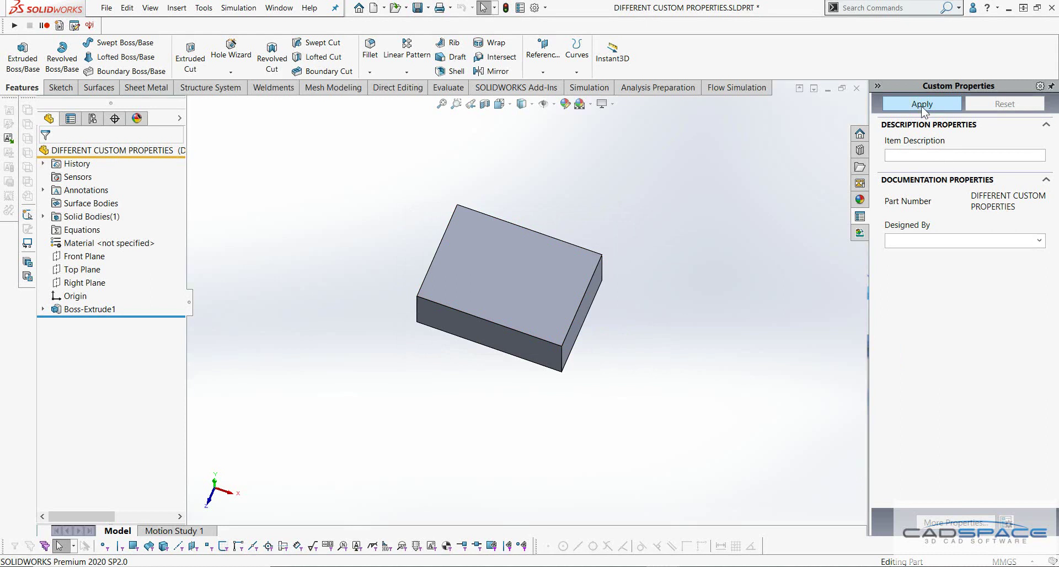
left_click(955, 522)
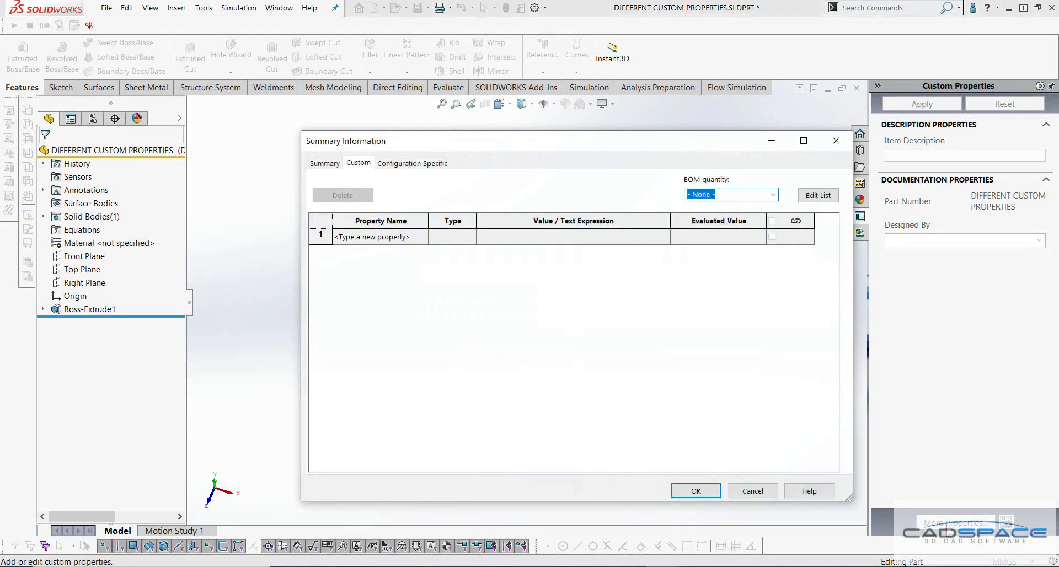
left_click(740, 492)
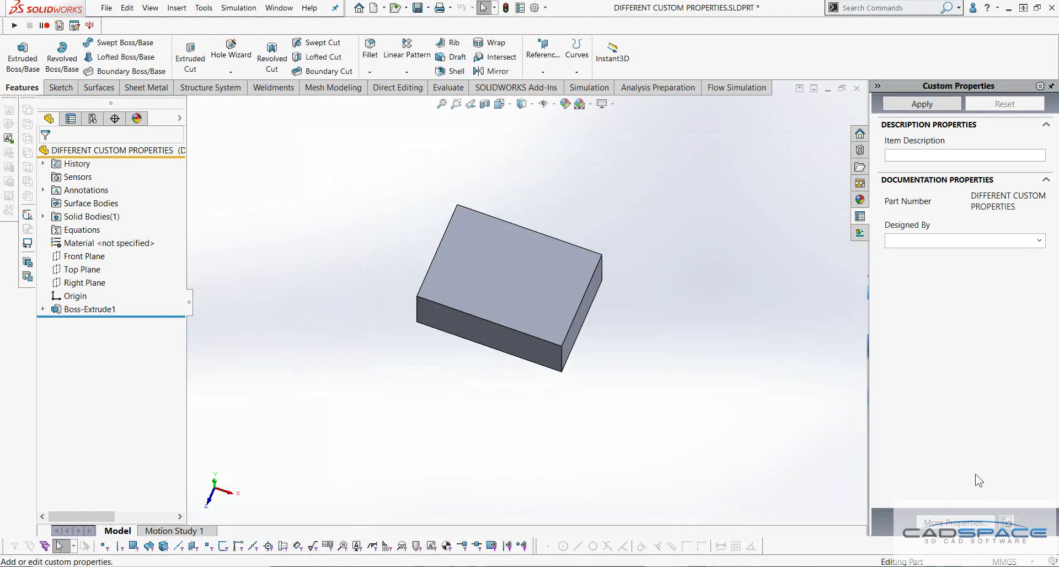
Step: Apply the Part Properties1.prtprp template and reset the pane so Material appears
left_click(1041, 86)
left_click(514, 305)
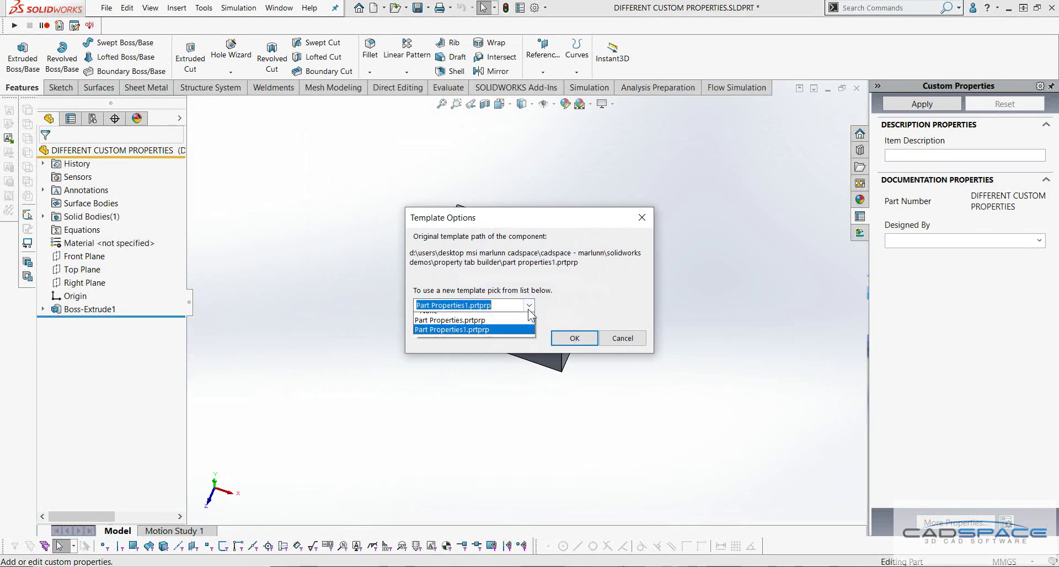
left_click(502, 318)
left_click(529, 305)
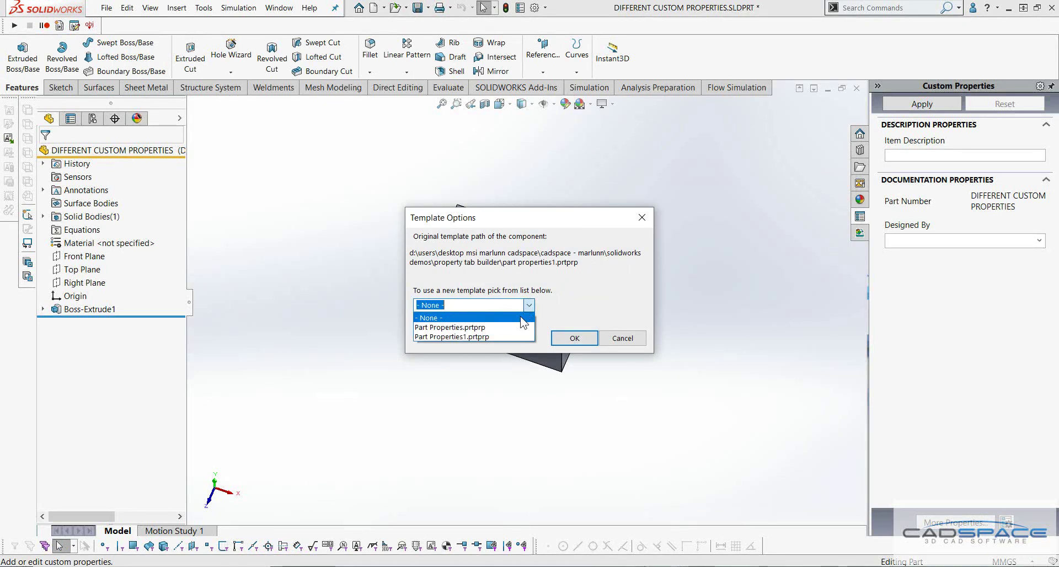
left_click(512, 337)
left_click(574, 342)
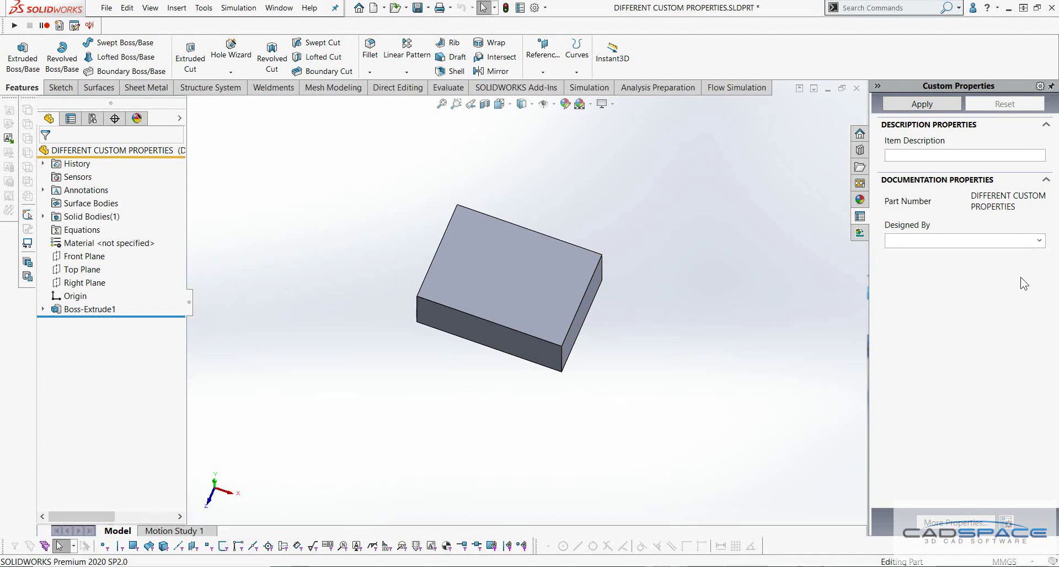
left_click(1039, 241)
left_click(998, 227)
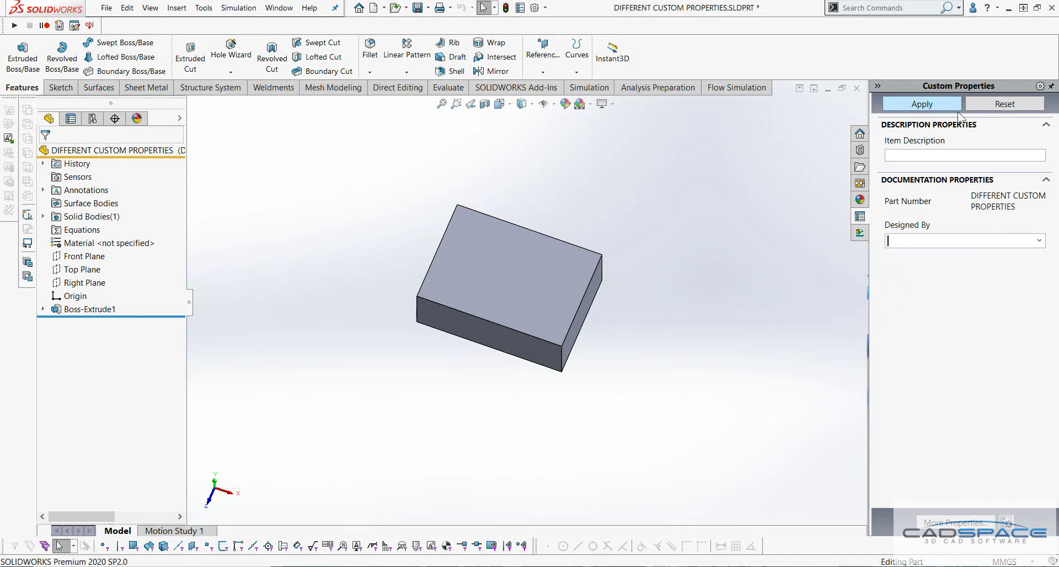
left_click(989, 103)
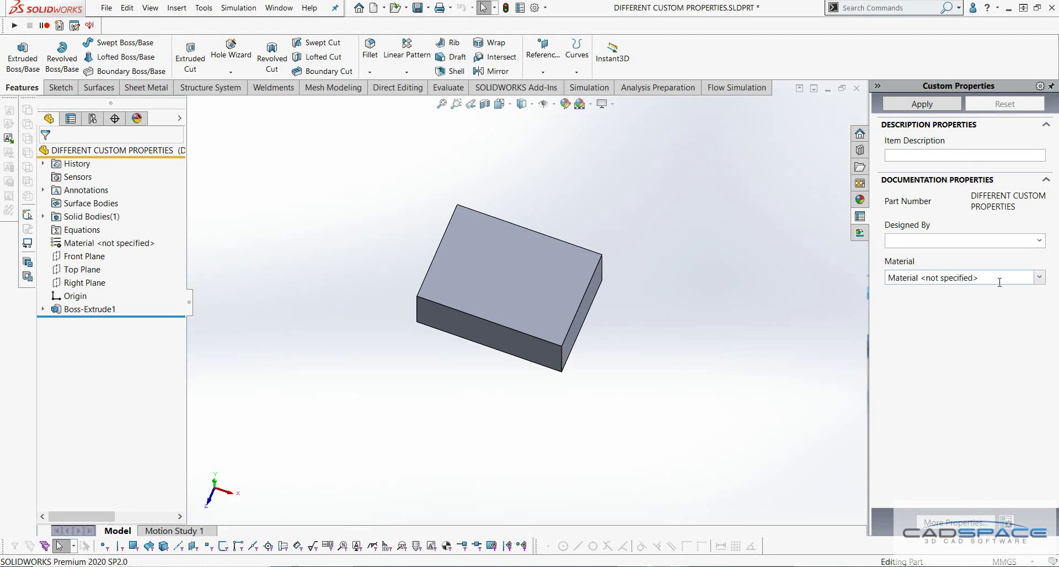
Step: Check the Material and Designed By dropdowns in the Custom Properties pane
left_click(1040, 278)
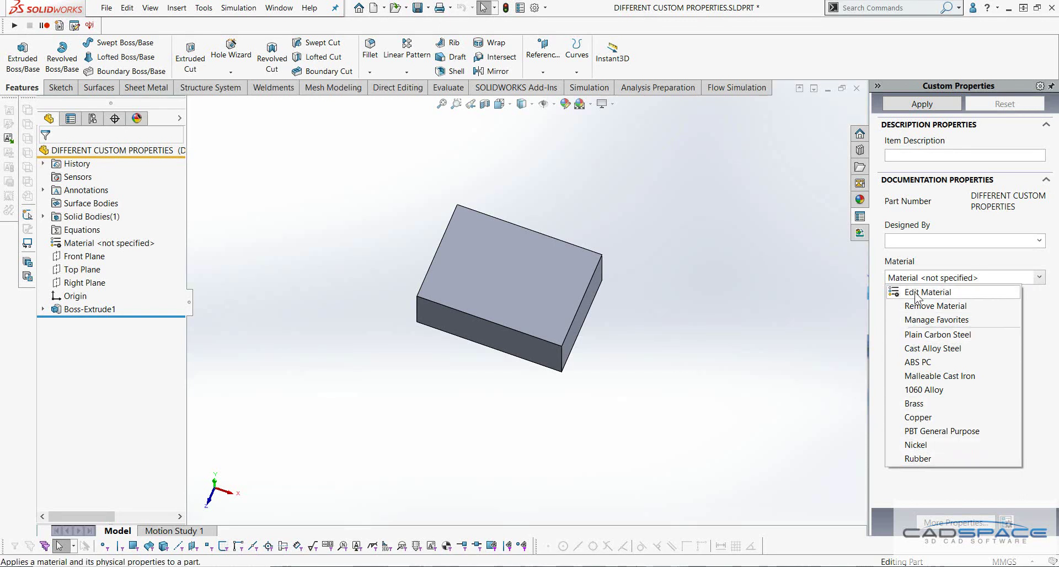
left_click(882, 287)
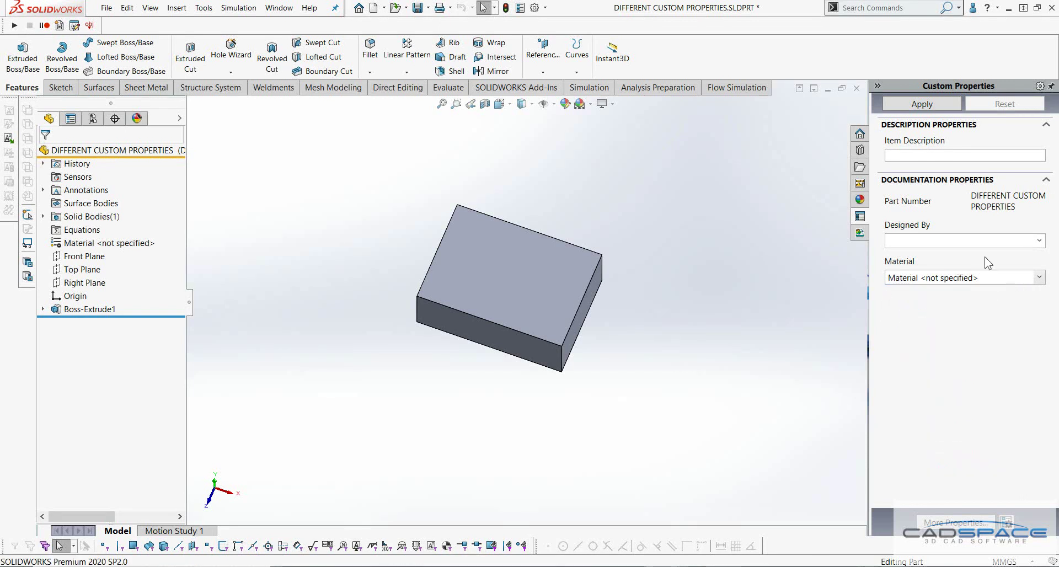
left_click(1040, 240)
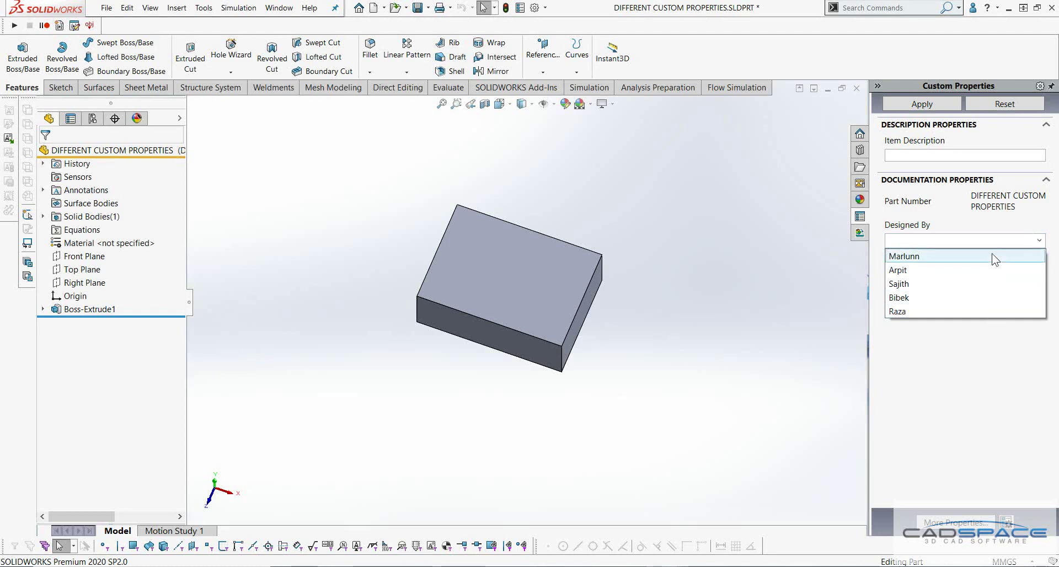
Step: Check the Designed By list settings in Property Tab Builder, then return to the SOLIDWORKS part
key("alt+Tab")
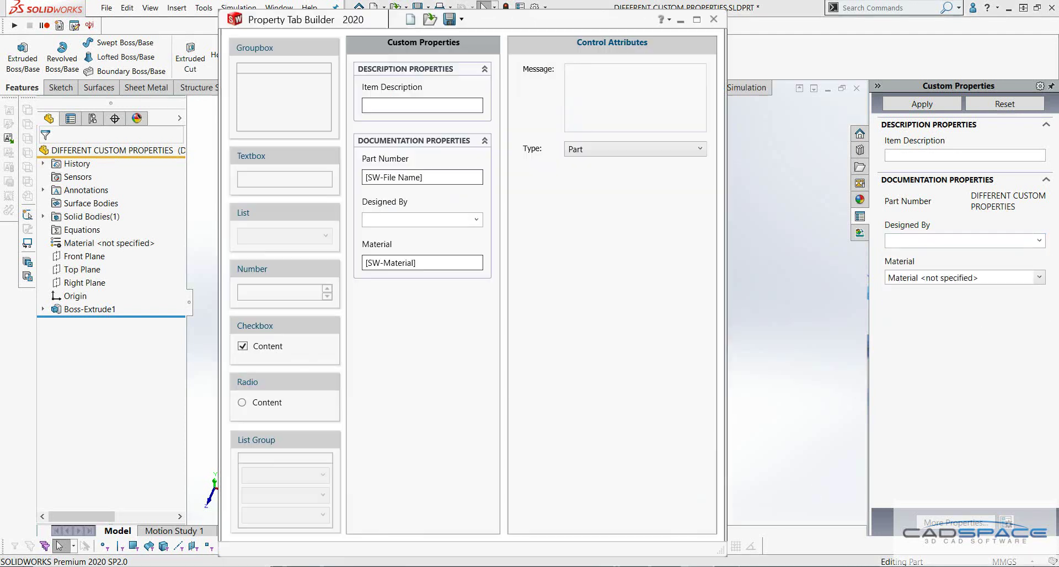
left_click(445, 218)
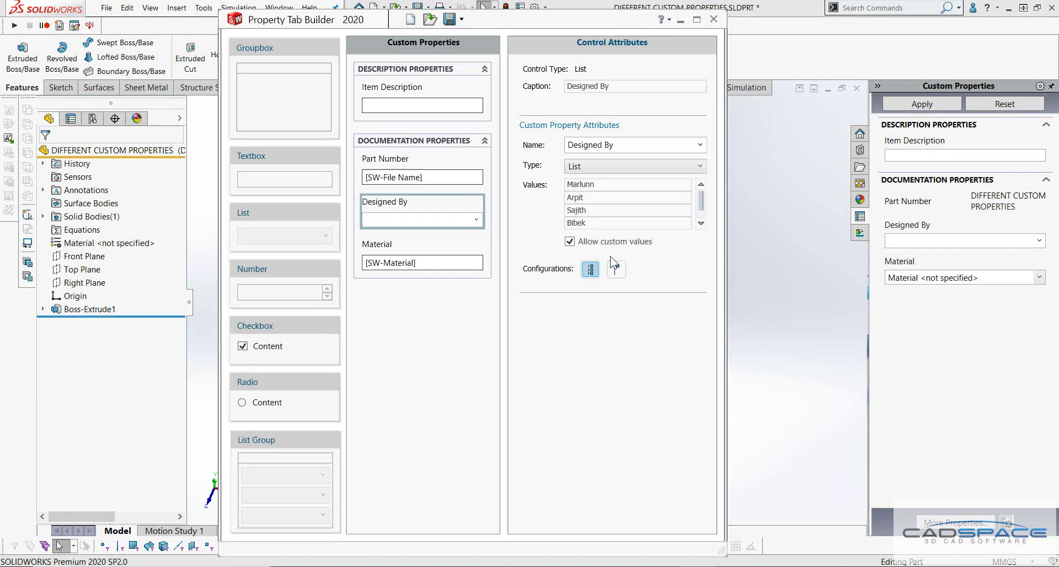
left_click(942, 221)
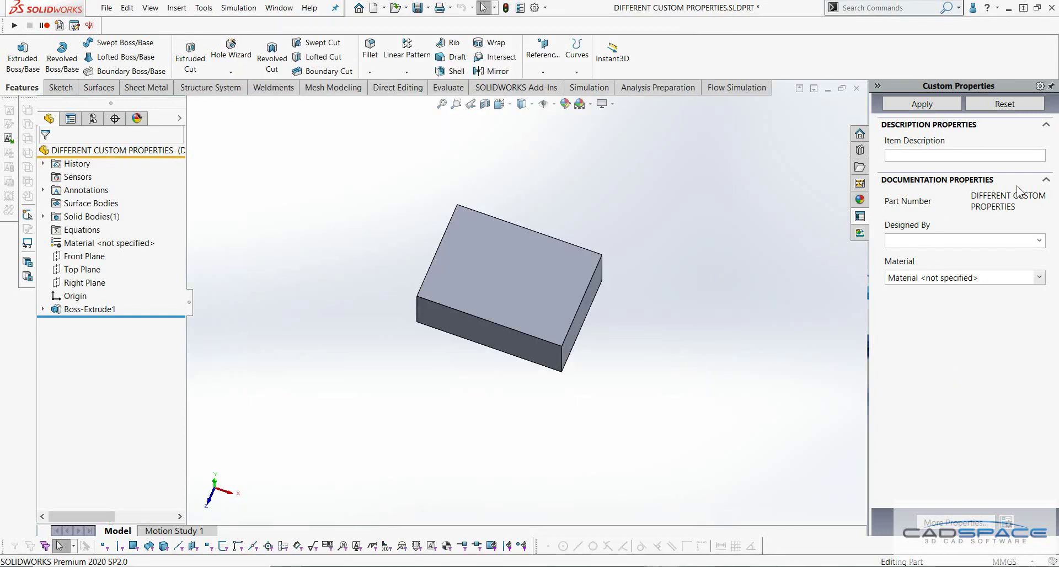
Step: Enter BOX as Item Description, choose the first designer for Designed By, and apply
left_click(936, 154)
left_click(938, 238)
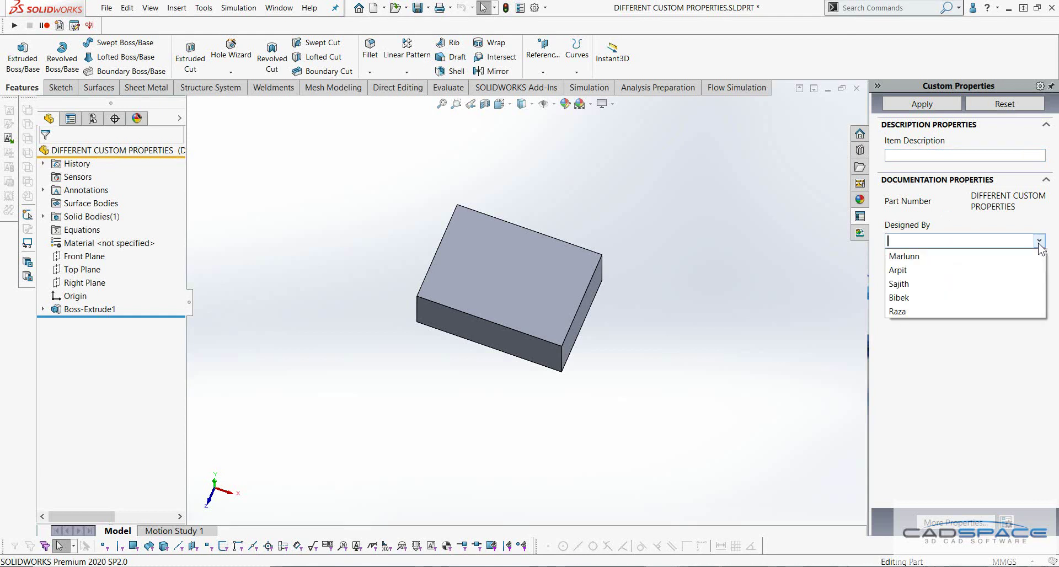
left_click(916, 255)
left_click(955, 159)
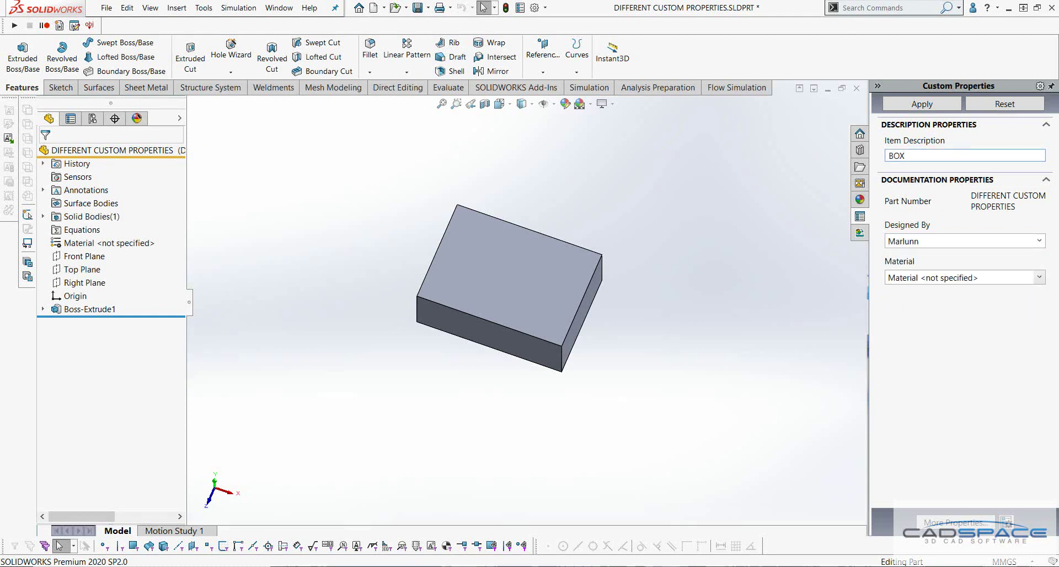
left_click(909, 105)
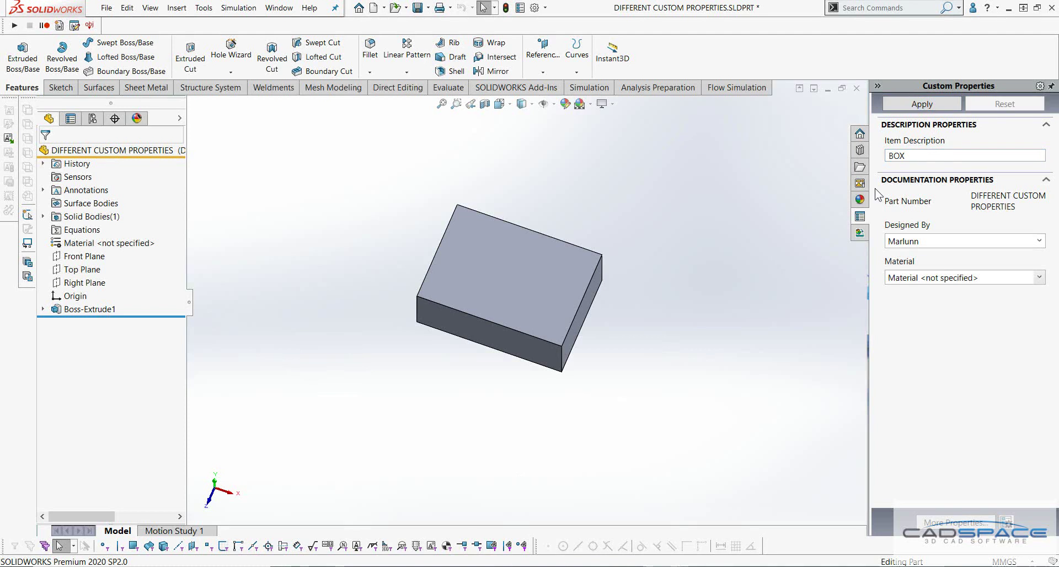
left_click(520, 8)
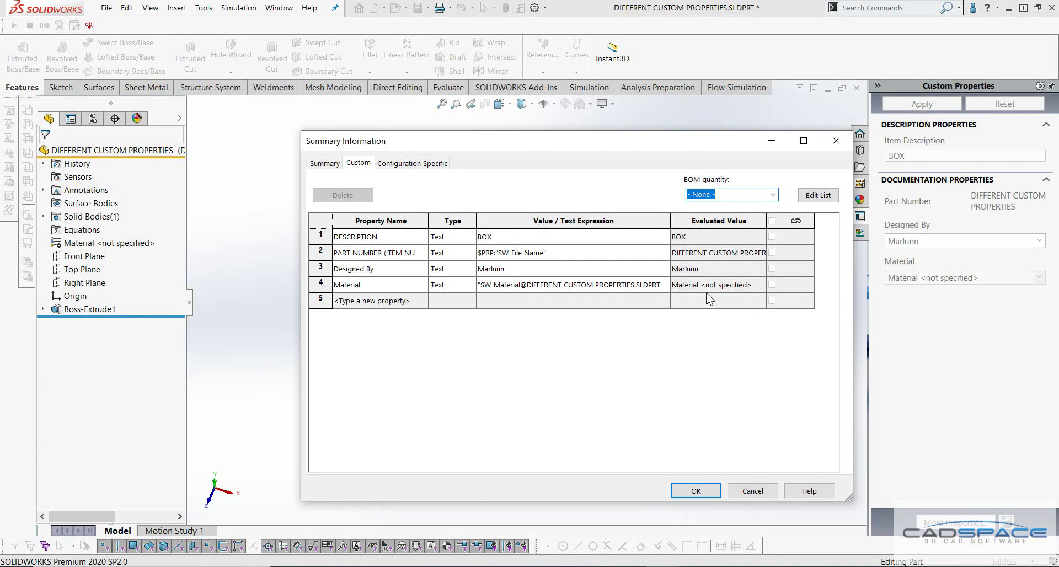
left_click(696, 492)
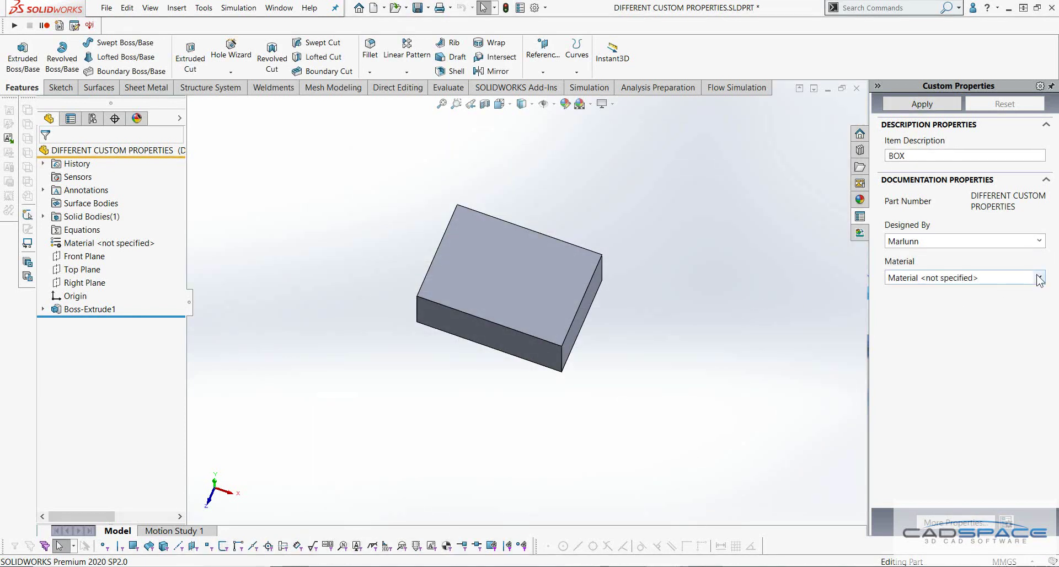
Step: Choose Plain Carbon Steel from the Material list in the Custom Properties pane
left_click(993, 278)
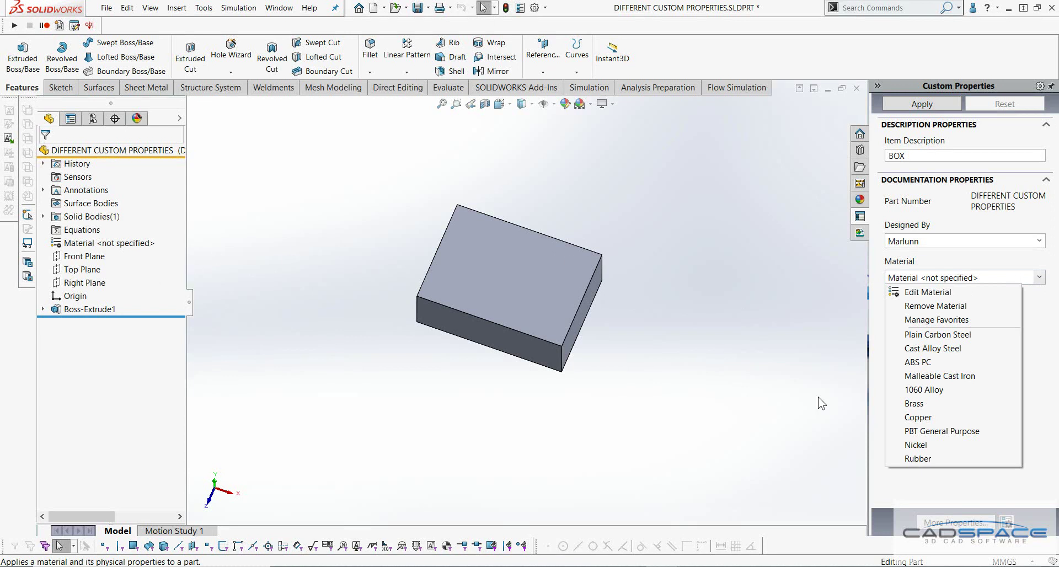
left_click(936, 334)
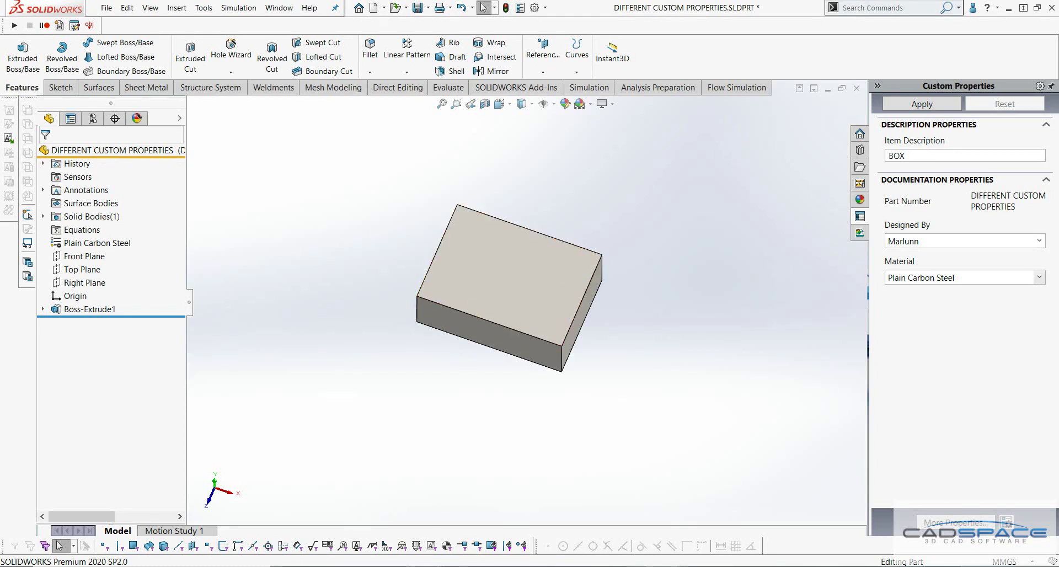
Step: Bring Property Tab Builder to the front and move it left beside the PROPERTY TAB BUILDER folder
key("alt+Tab")
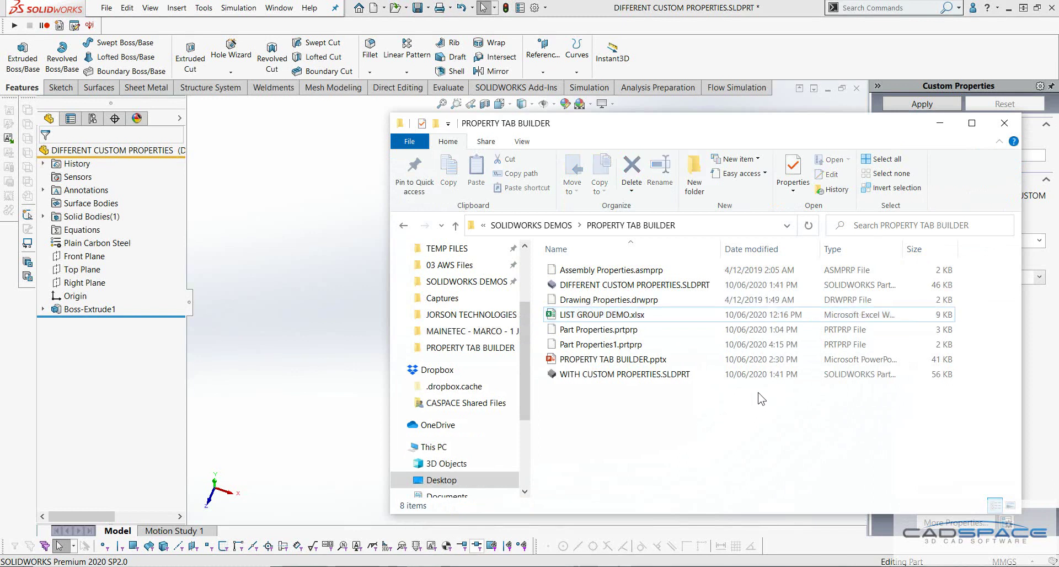
key("alt+Tab")
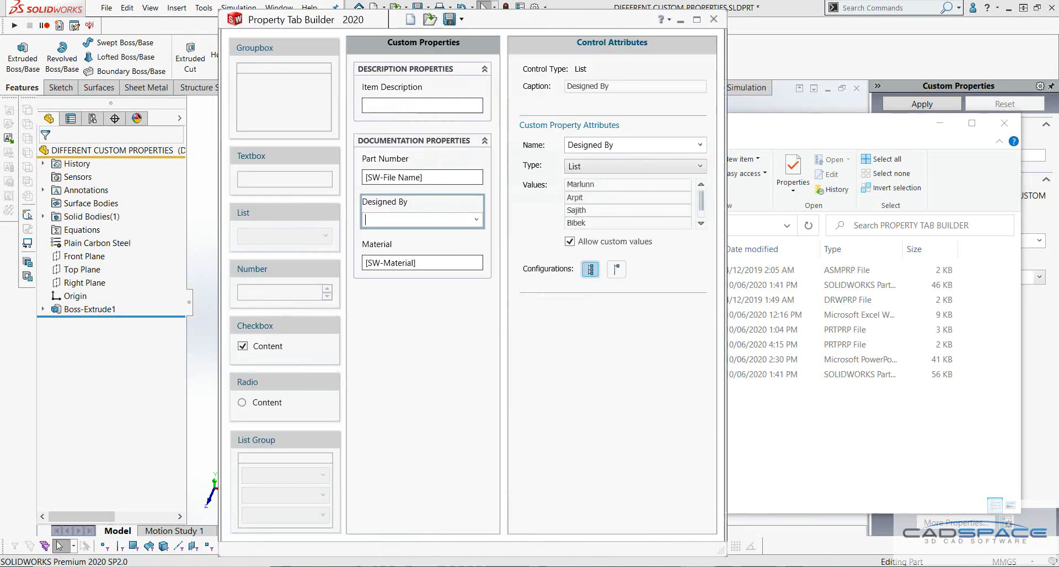
left_click_drag(587, 32, 356, 20)
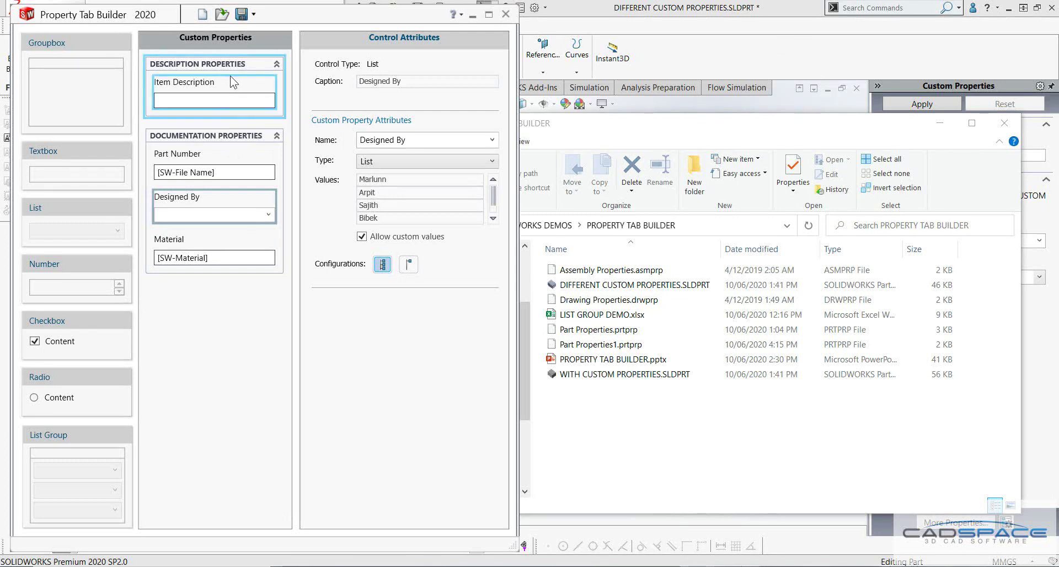
Step: Bring the SOLIDWORKS part back in front, showing Item Description BOX and Material Plain Carbon Steel
left_click(940, 123)
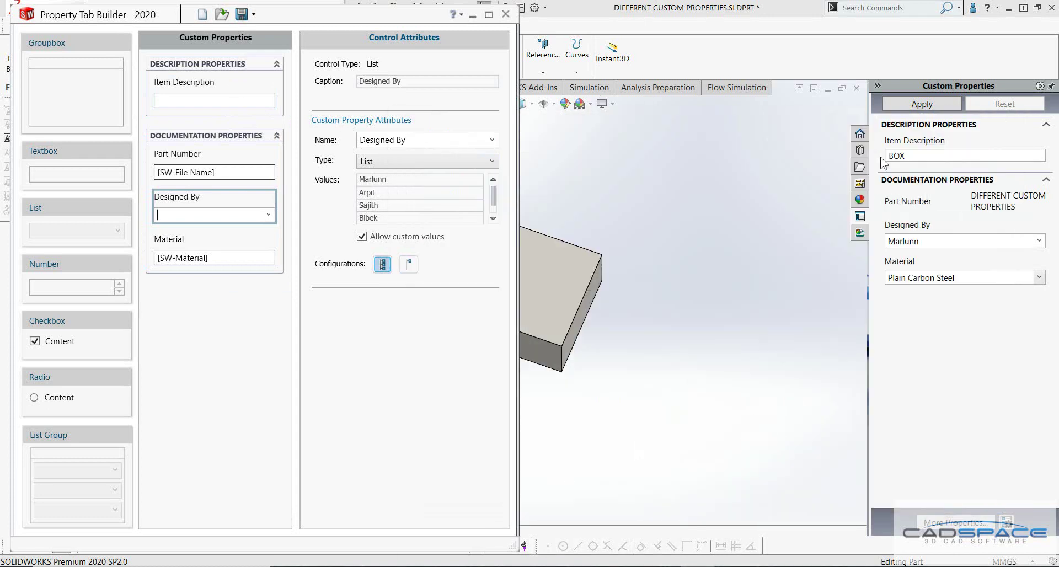
left_click(912, 145)
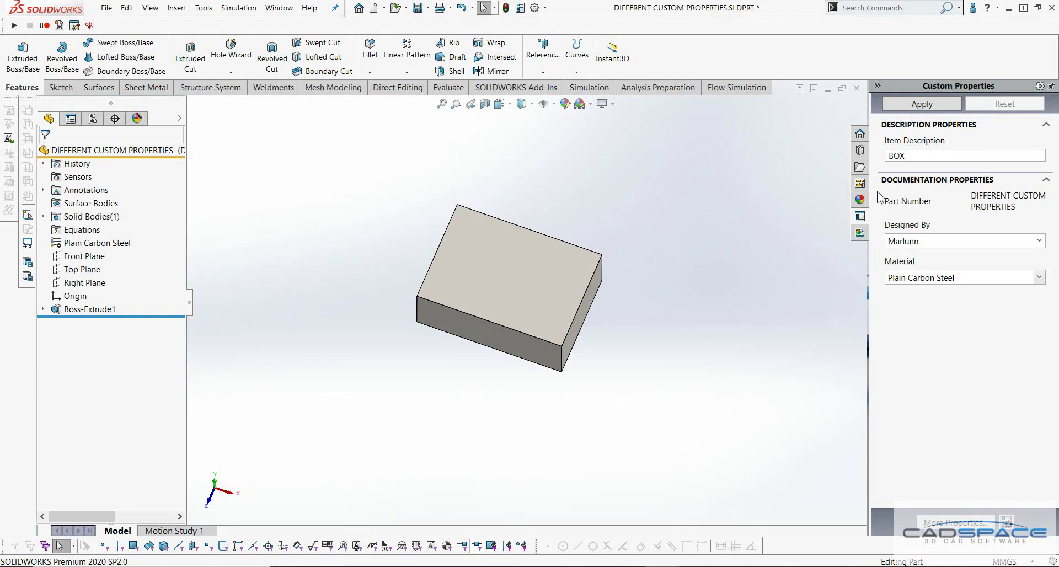
left_click(520, 8)
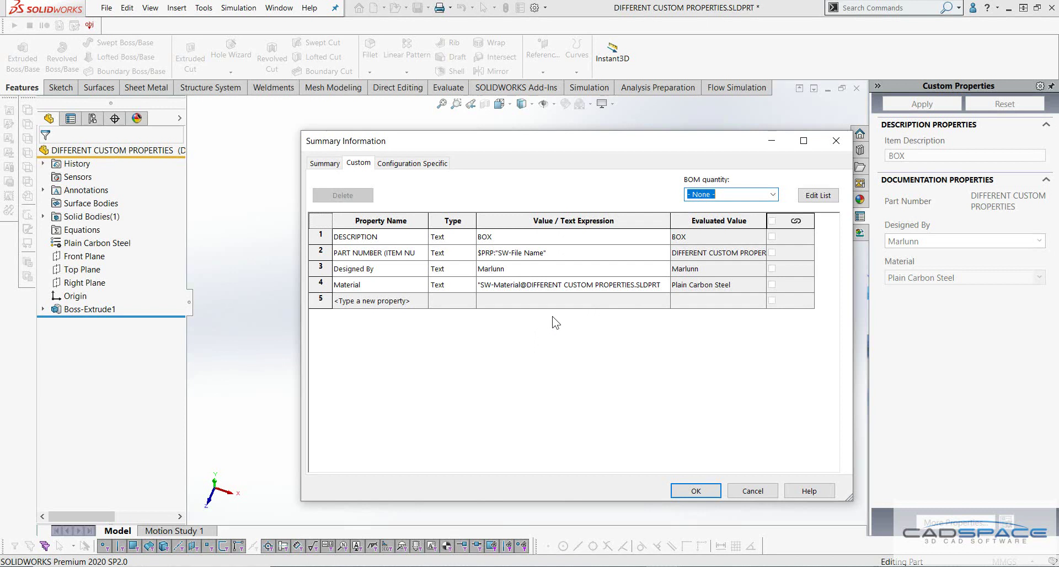
left_click(842, 145)
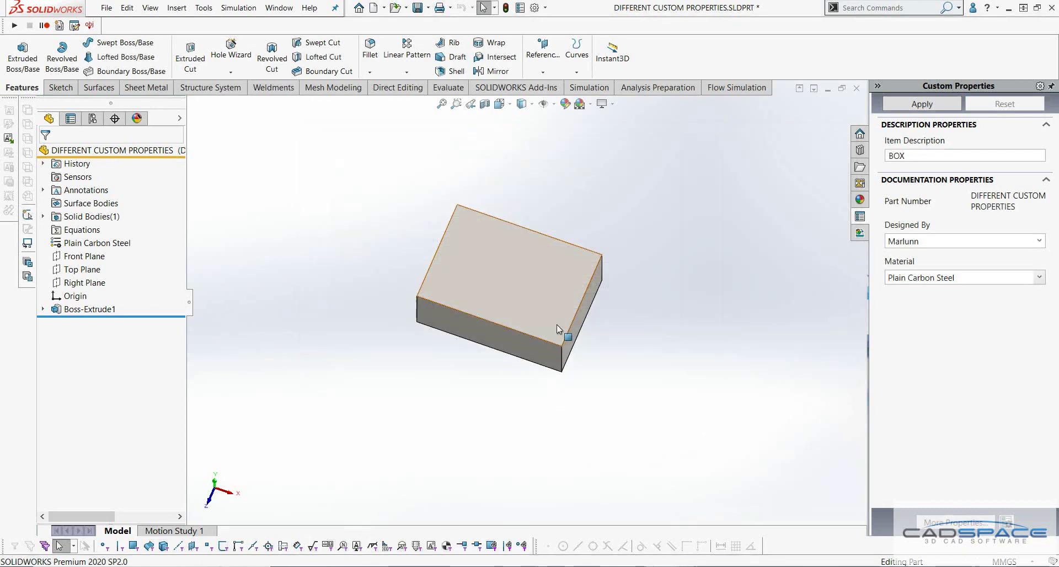